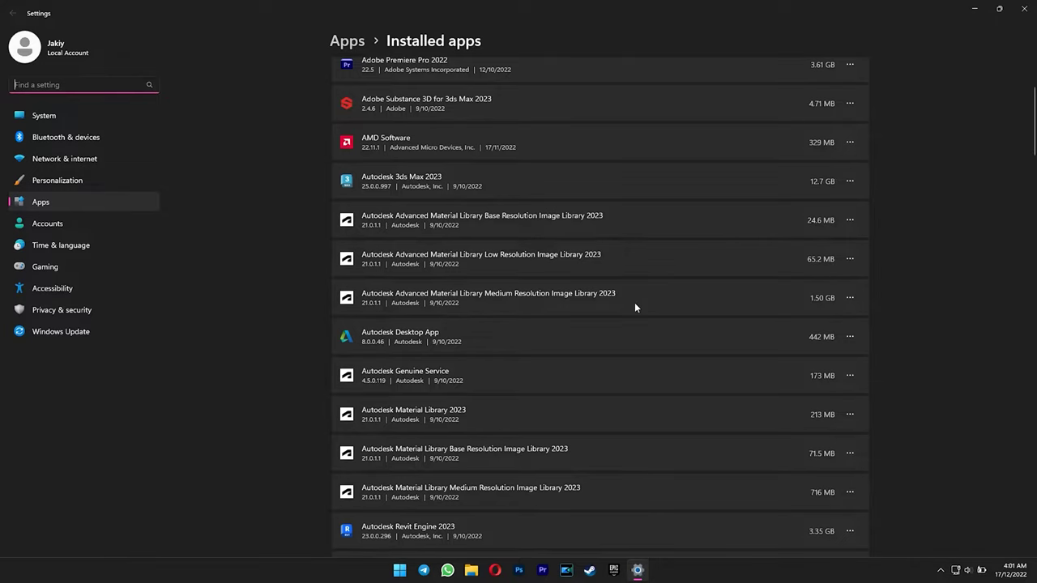
# Scroll to the Autodesk entries, leave 3ds Max 2023 for now, and uninstall Adobe Substance 3D for 3ds Max 2023
pyautogui.scroll(-1, 440, 300)
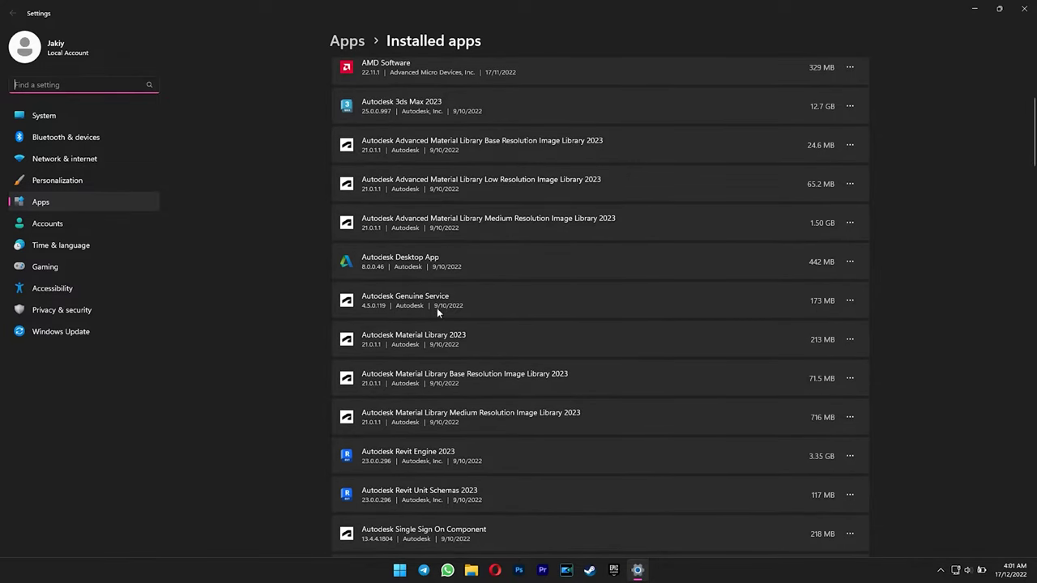
pyautogui.scroll(-1, 784, 345)
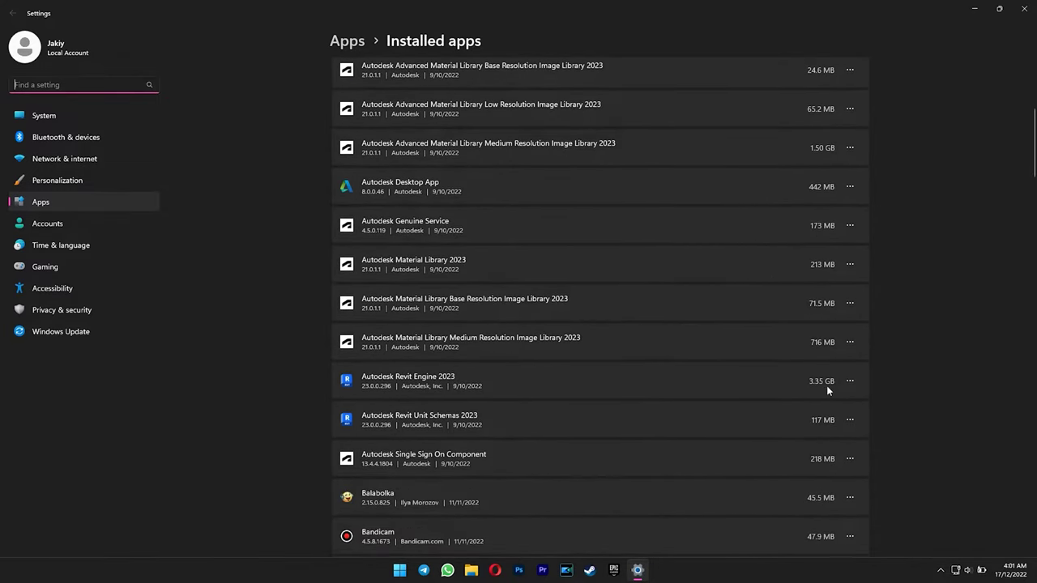
pyautogui.scroll(-1, 824, 387)
pyautogui.scroll(-3, 653, 374)
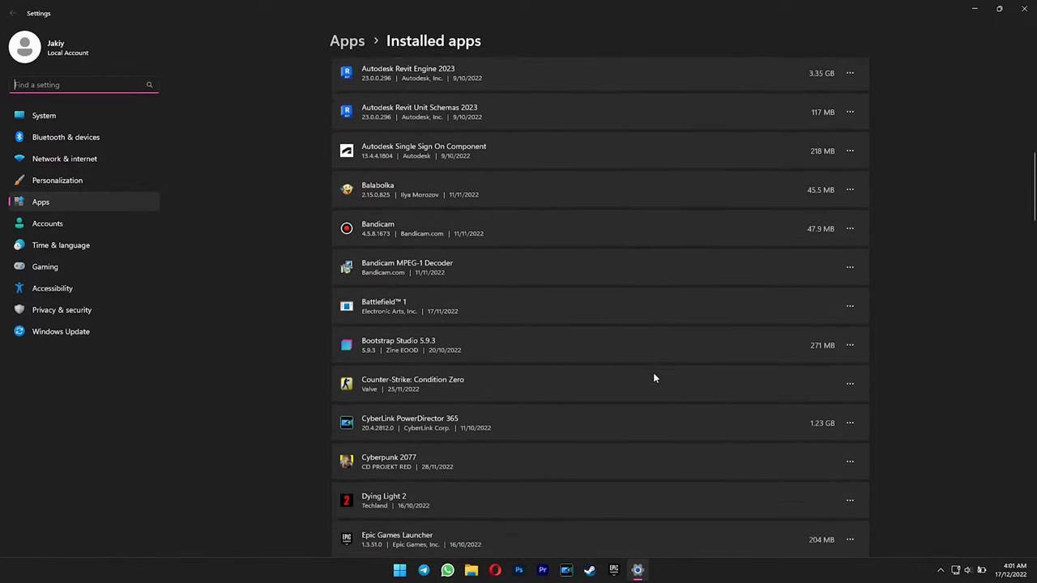
pyautogui.scroll(-10, 654, 379)
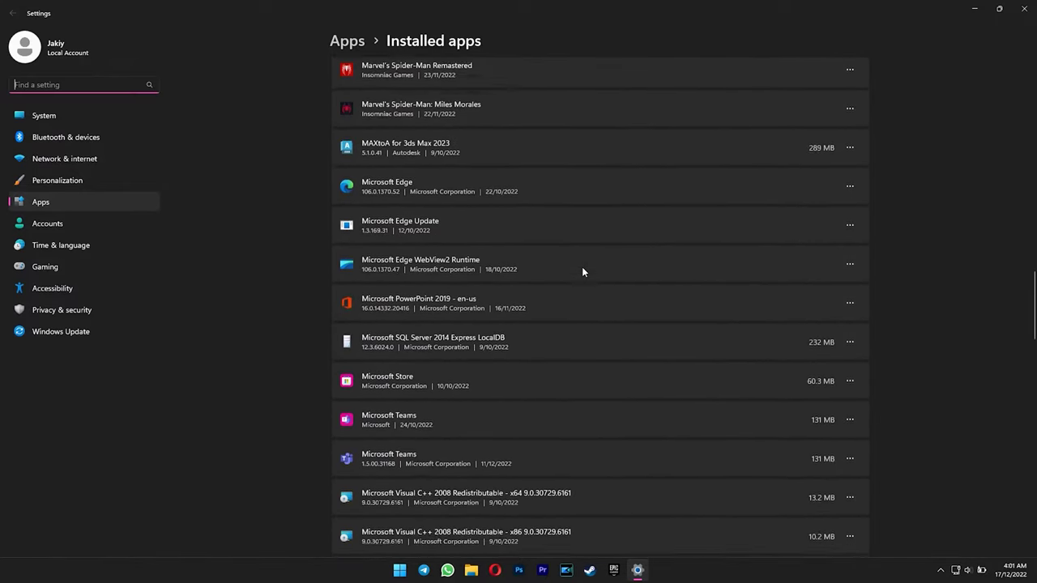
pyautogui.scroll(1, 832, 239)
pyautogui.scroll(-5, 790, 353)
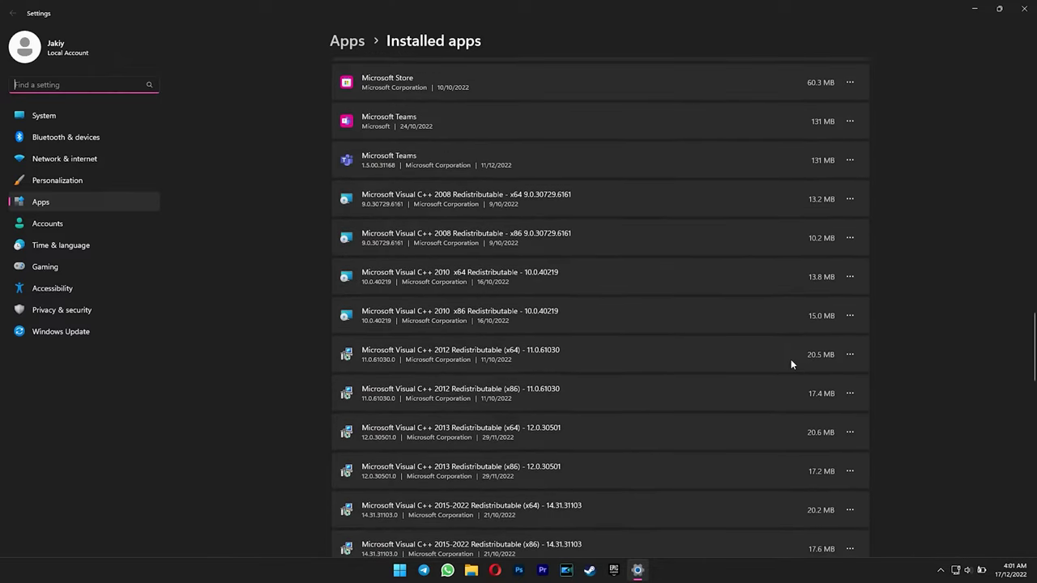
pyautogui.scroll(-4, 446, 234)
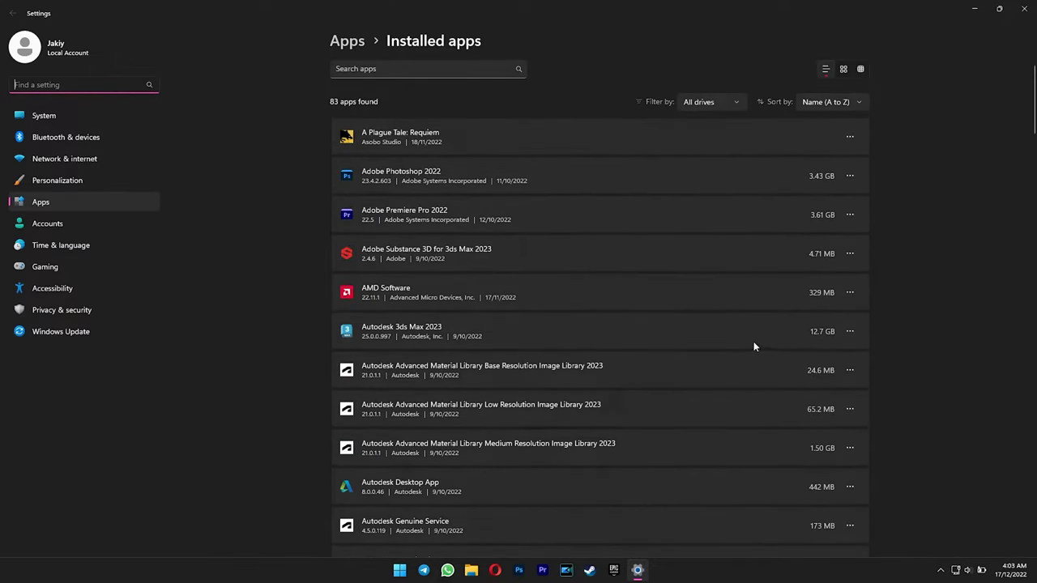
pyautogui.click(850, 332)
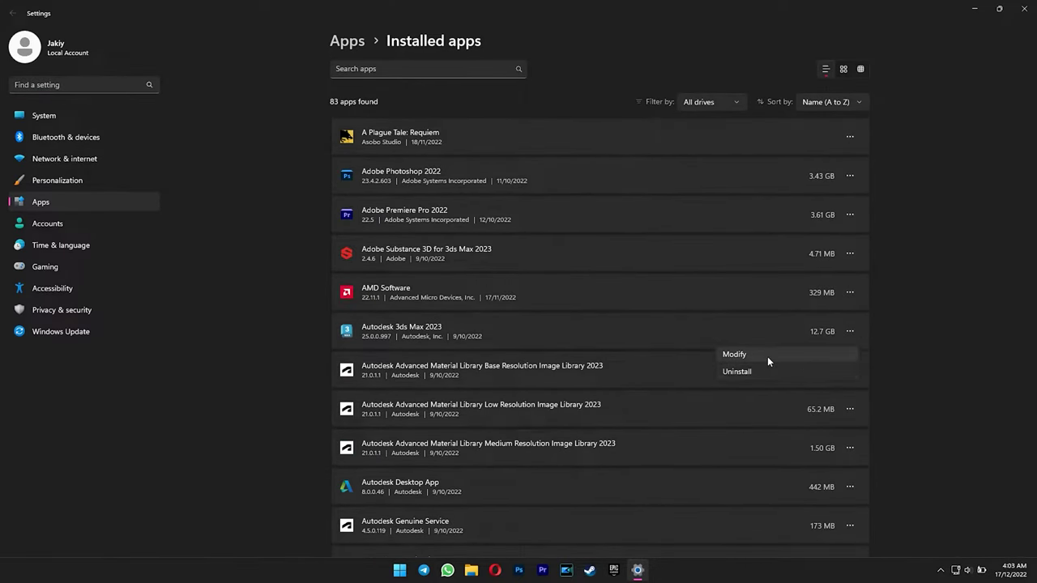
pyautogui.click(823, 338)
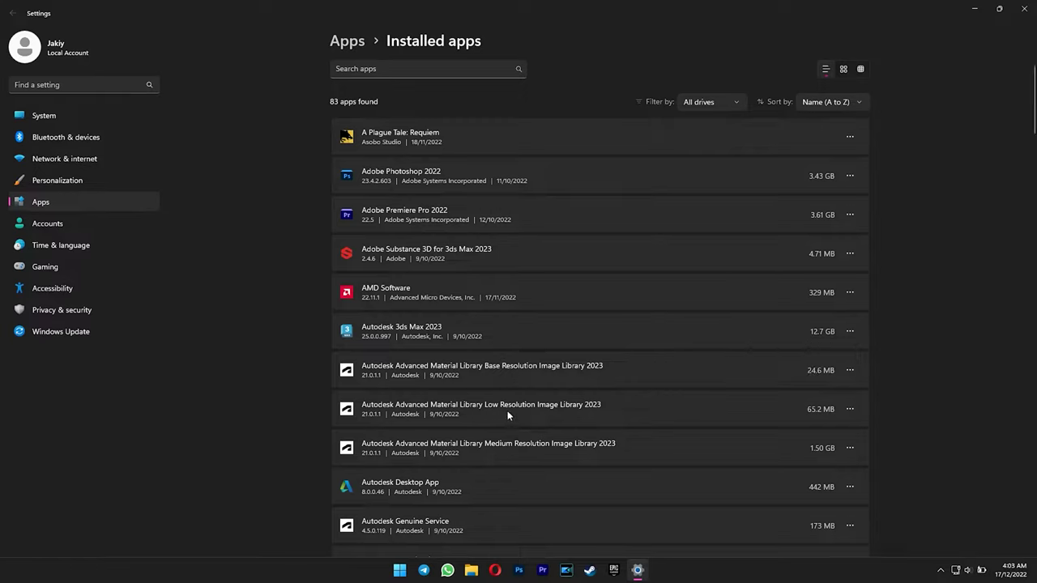
pyautogui.click(850, 253)
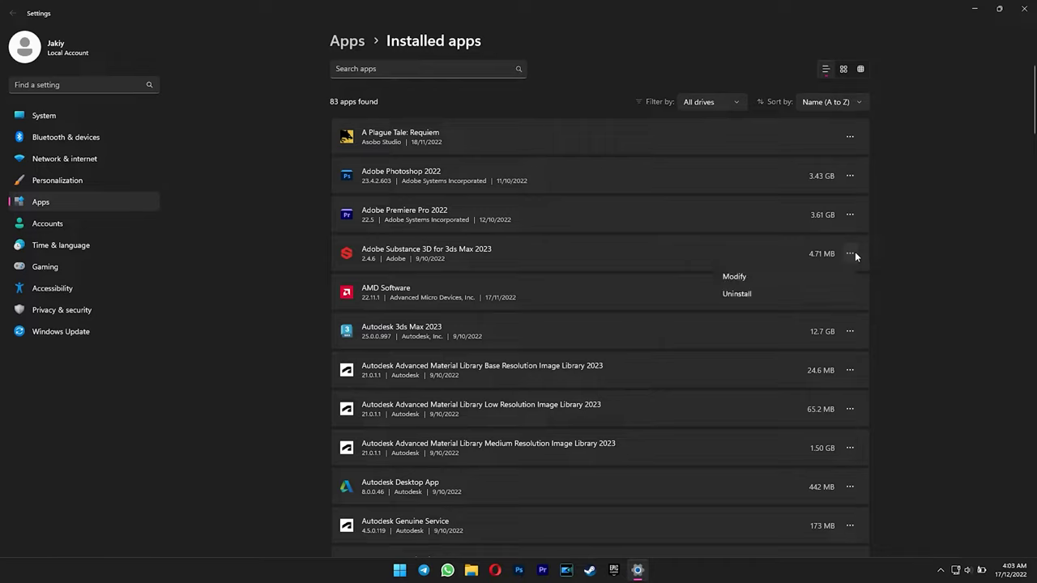
pyautogui.click(735, 292)
pyautogui.click(825, 312)
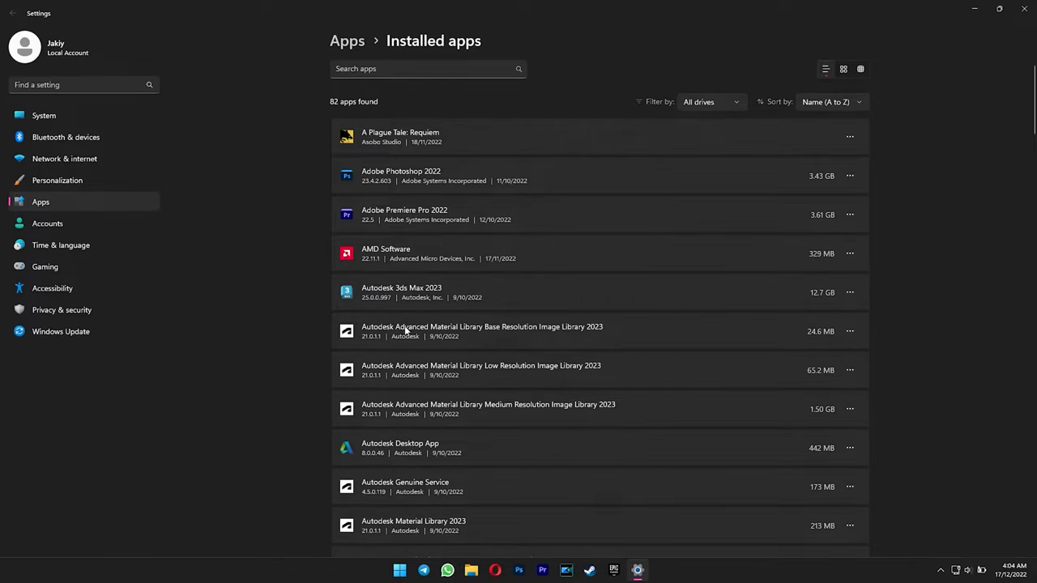
# Uninstall the Base, Low and Medium Resolution Advanced Material Library image libraries
pyautogui.click(850, 331)
pyautogui.click(787, 370)
pyautogui.click(826, 388)
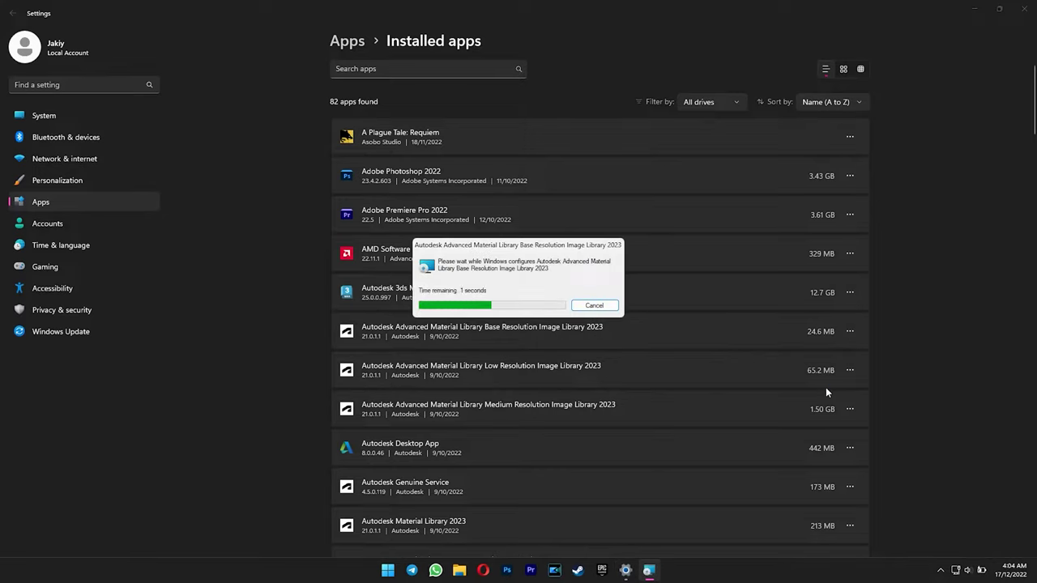
pyautogui.click(850, 331)
pyautogui.click(783, 368)
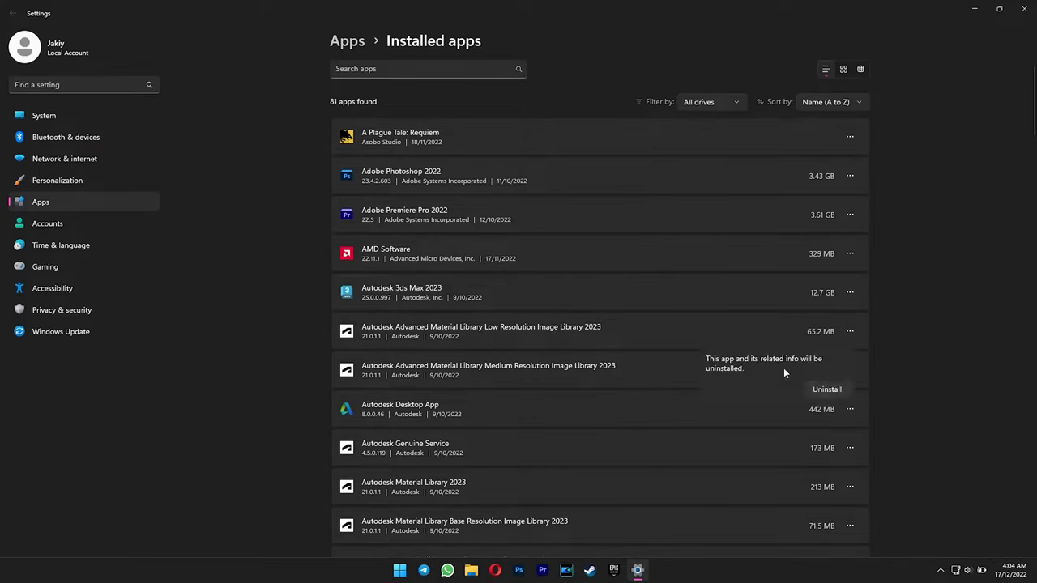
pyautogui.click(825, 389)
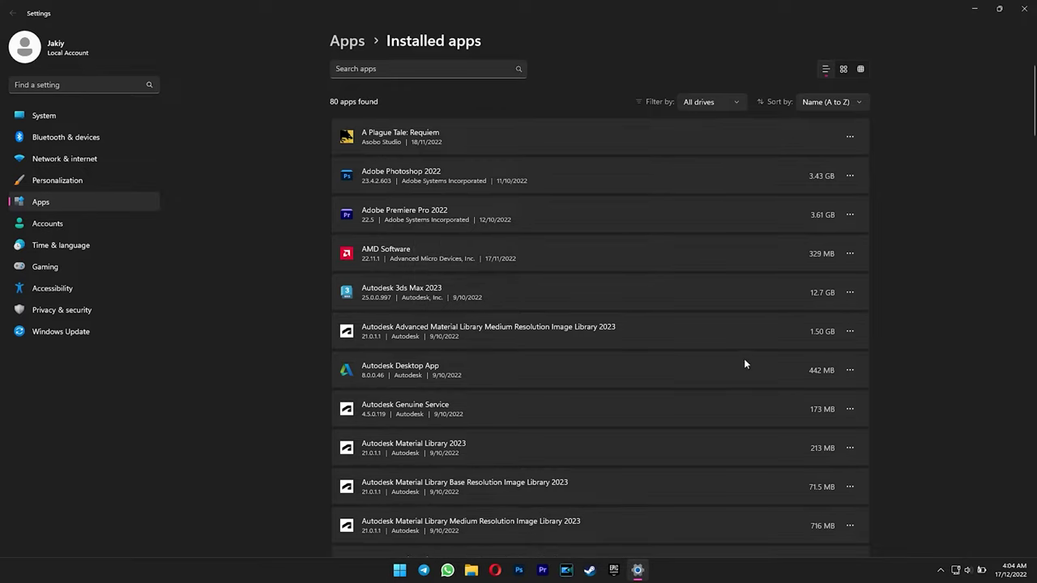
pyautogui.click(850, 331)
pyautogui.click(799, 368)
pyautogui.click(816, 391)
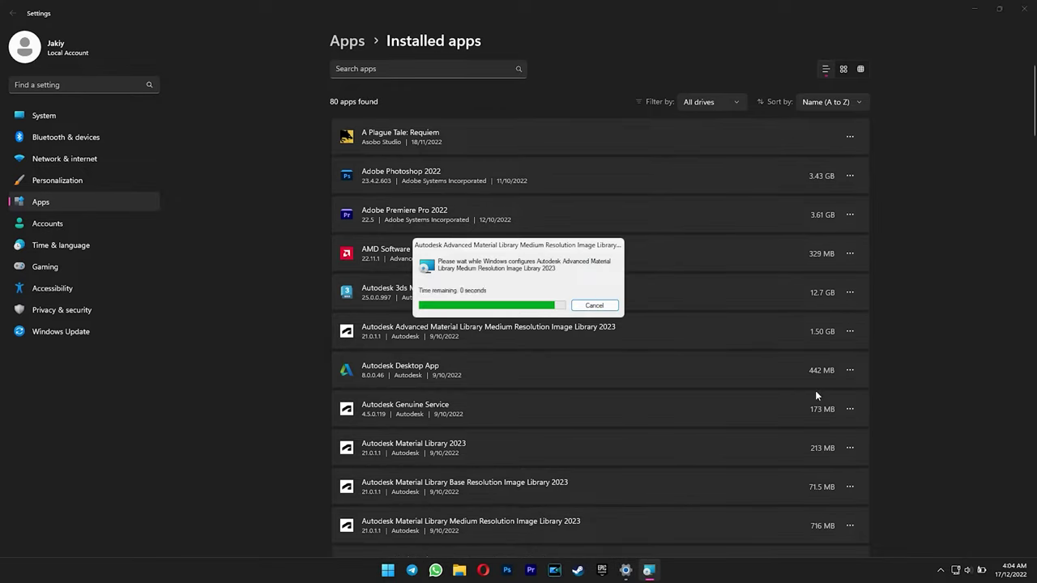
# Uninstall Autodesk Desktop App
pyautogui.click(850, 331)
pyautogui.click(800, 369)
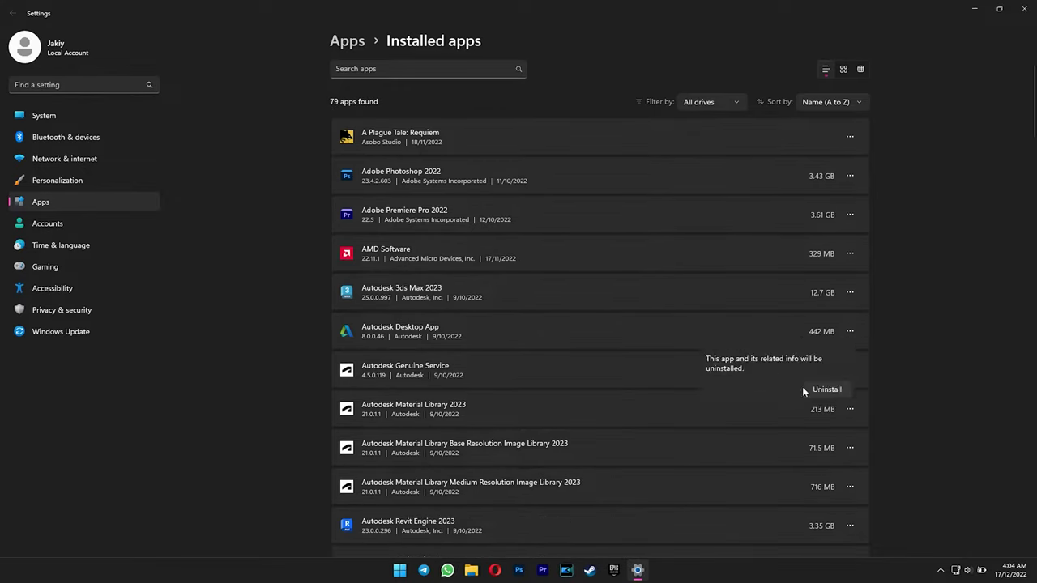
pyautogui.click(817, 390)
# Finish the Desktop App uninstall and remove Autodesk Material Library 2023
pyautogui.click(556, 320)
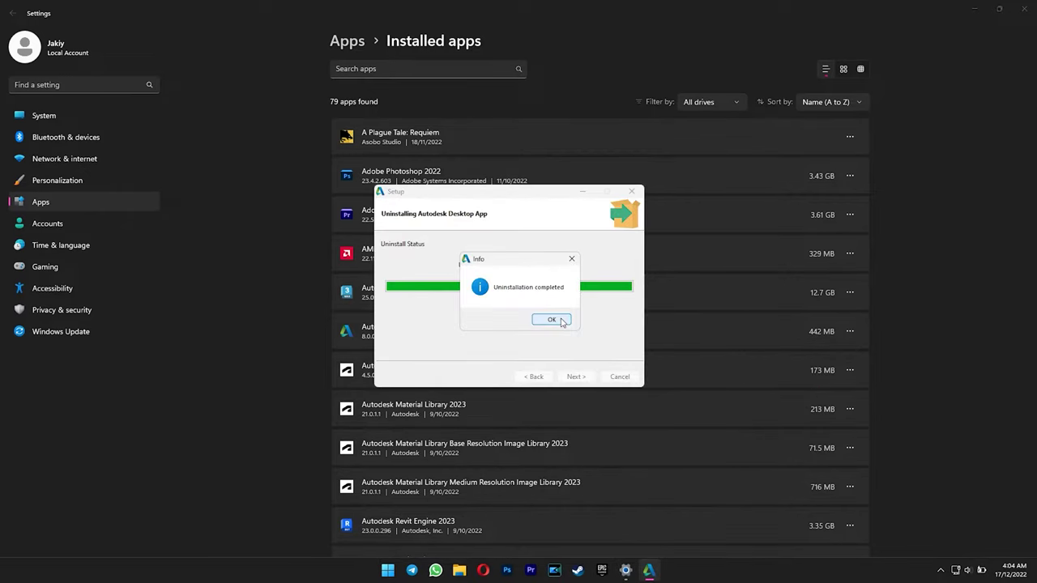
pyautogui.click(559, 321)
pyautogui.click(850, 371)
pyautogui.click(801, 408)
pyautogui.click(826, 429)
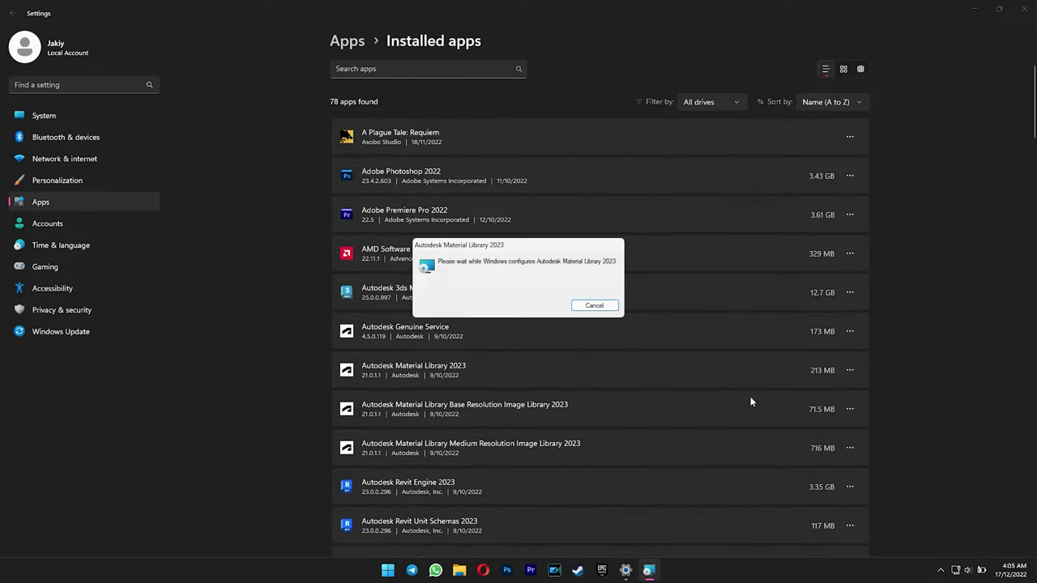
# Uninstall the Material Library Base Resolution and Medium Resolution image libraries
pyautogui.click(850, 370)
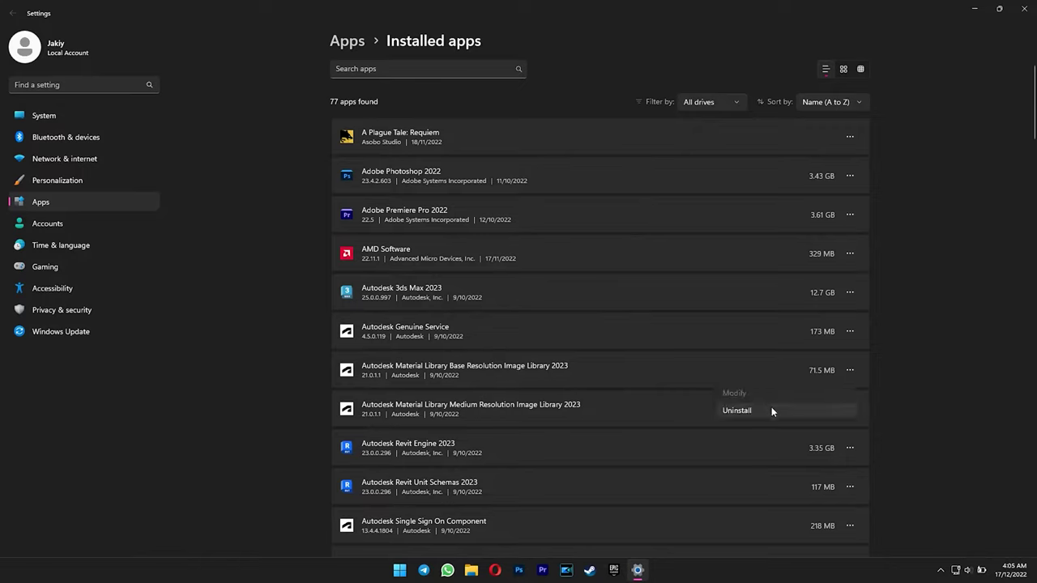
pyautogui.click(771, 407)
pyautogui.click(826, 429)
pyautogui.click(850, 370)
pyautogui.click(771, 409)
pyautogui.click(764, 431)
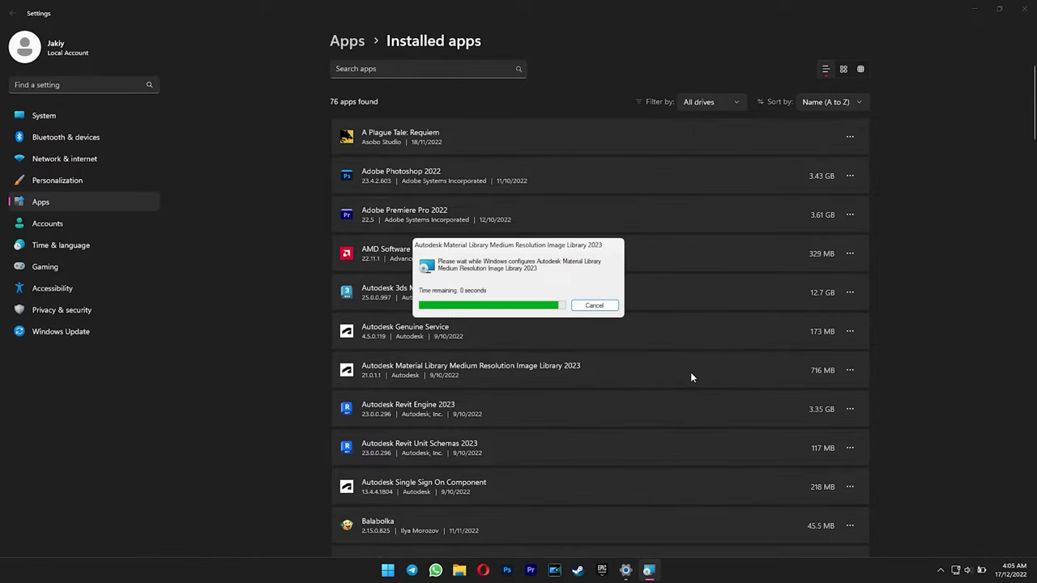
# Uninstall Autodesk Revit Engine 2023
pyautogui.click(849, 370)
pyautogui.click(810, 409)
pyautogui.click(827, 429)
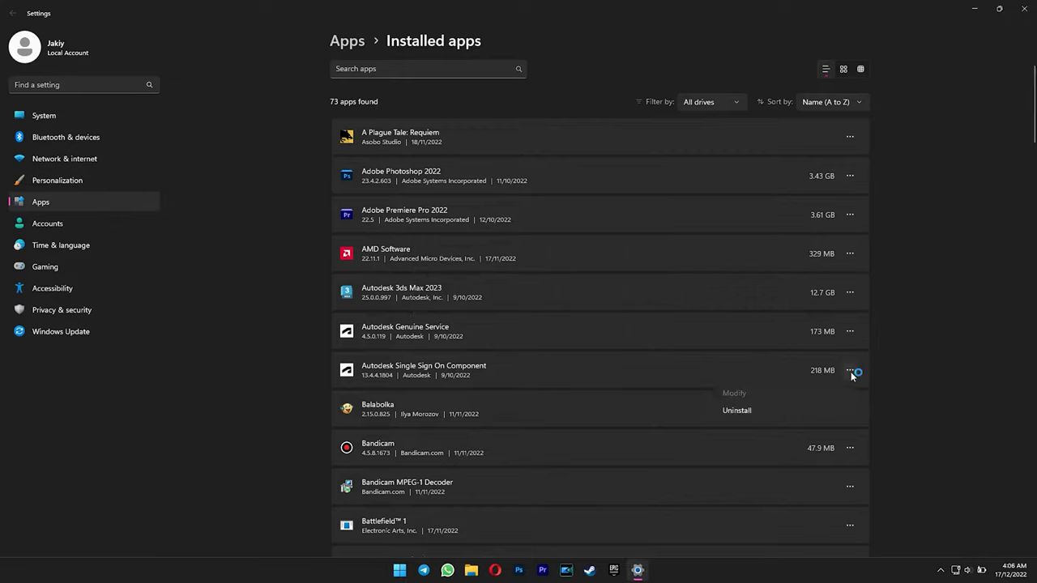
# Confirm removal of Single Sign On Component and uninstall MAXtoA for 3ds Max 2023
pyautogui.click(732, 396)
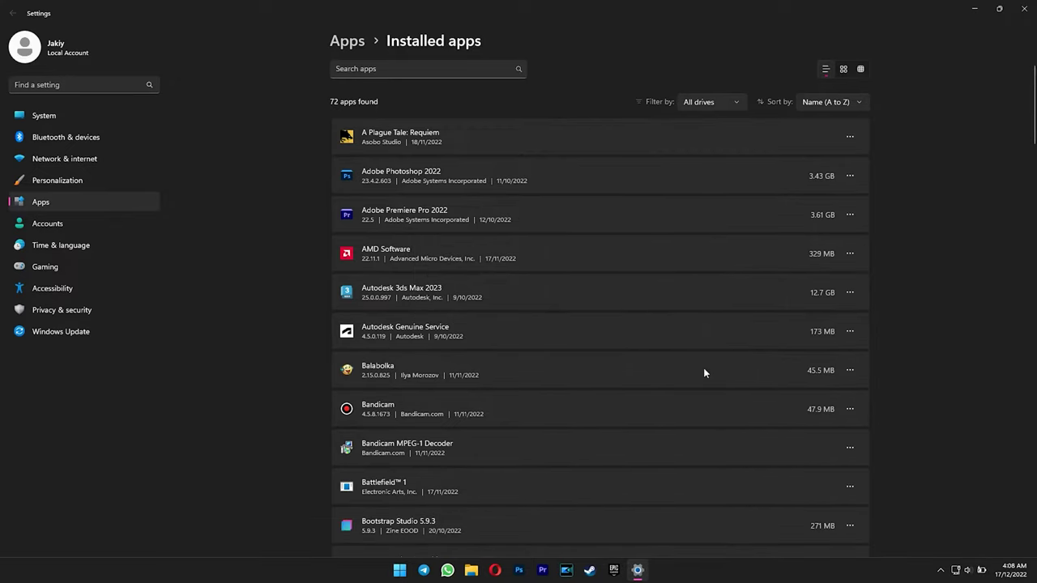
pyautogui.scroll(-10, 703, 373)
pyautogui.click(850, 247)
pyautogui.click(822, 313)
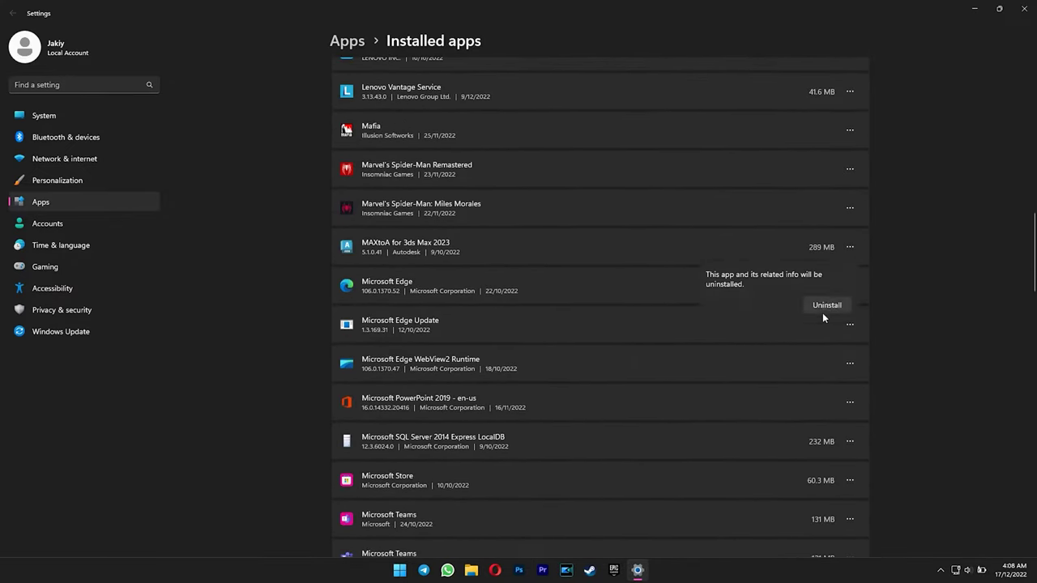
pyautogui.click(824, 307)
# Uninstall Retopology Tools
pyautogui.scroll(-10, 784, 299)
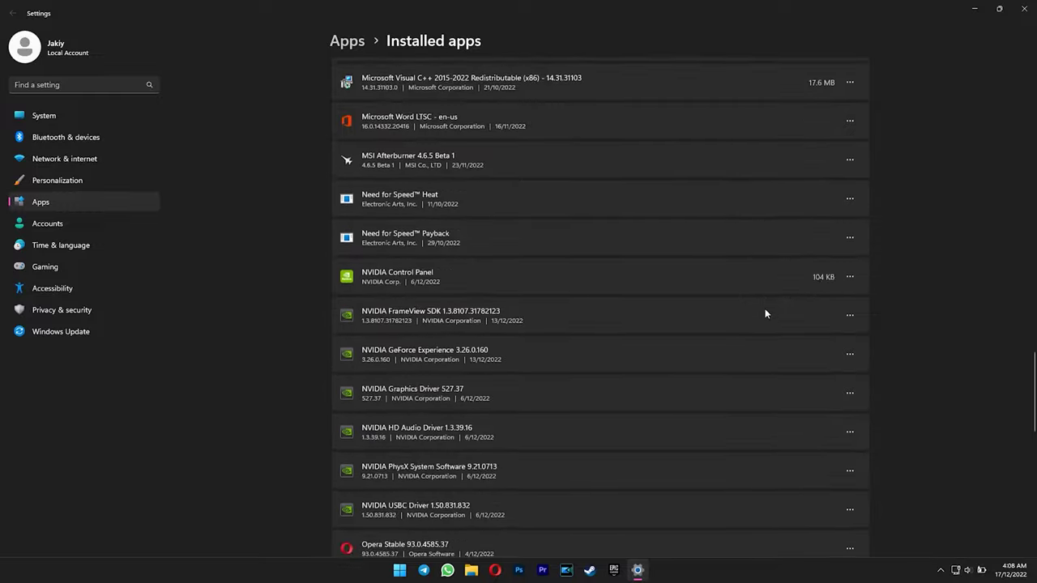
pyautogui.scroll(-6, 765, 314)
pyautogui.click(850, 256)
pyautogui.click(815, 320)
pyautogui.click(815, 315)
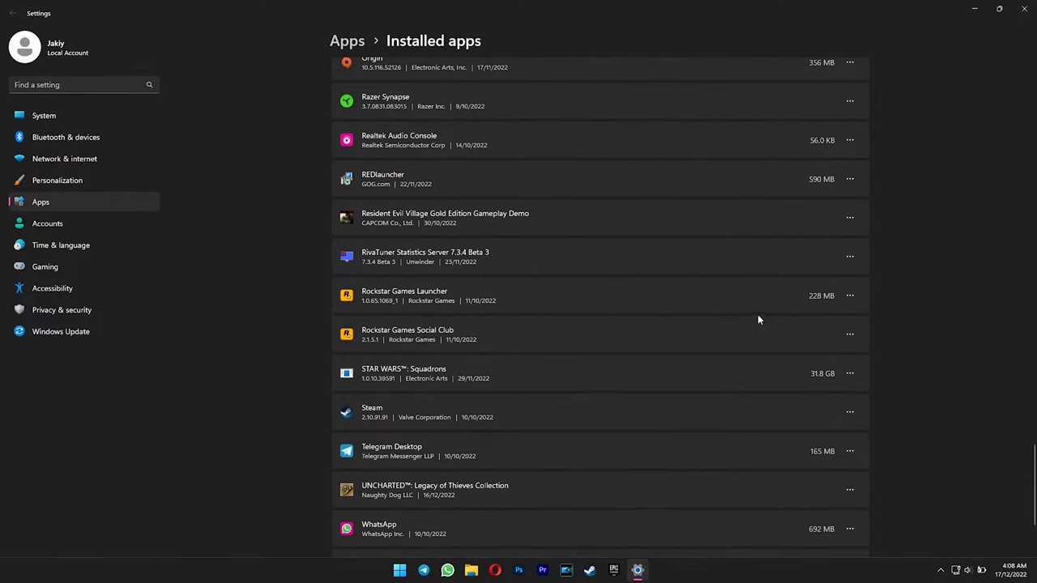
# Uninstall Autodesk Genuine Service and close its notice window
pyautogui.scroll(15, 540, 354)
pyautogui.scroll(15, 541, 359)
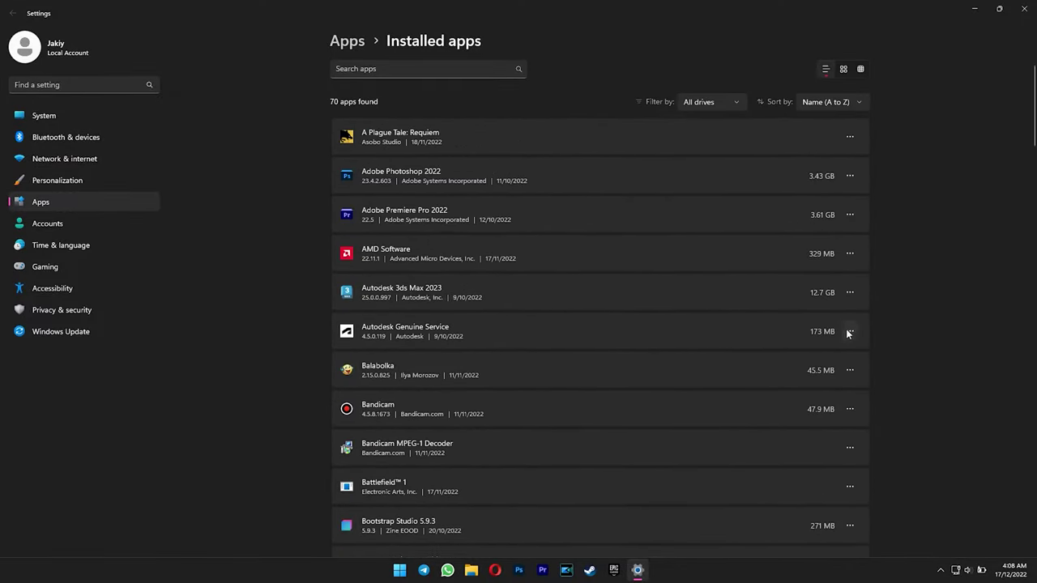
pyautogui.click(850, 332)
pyautogui.click(804, 368)
pyautogui.click(807, 386)
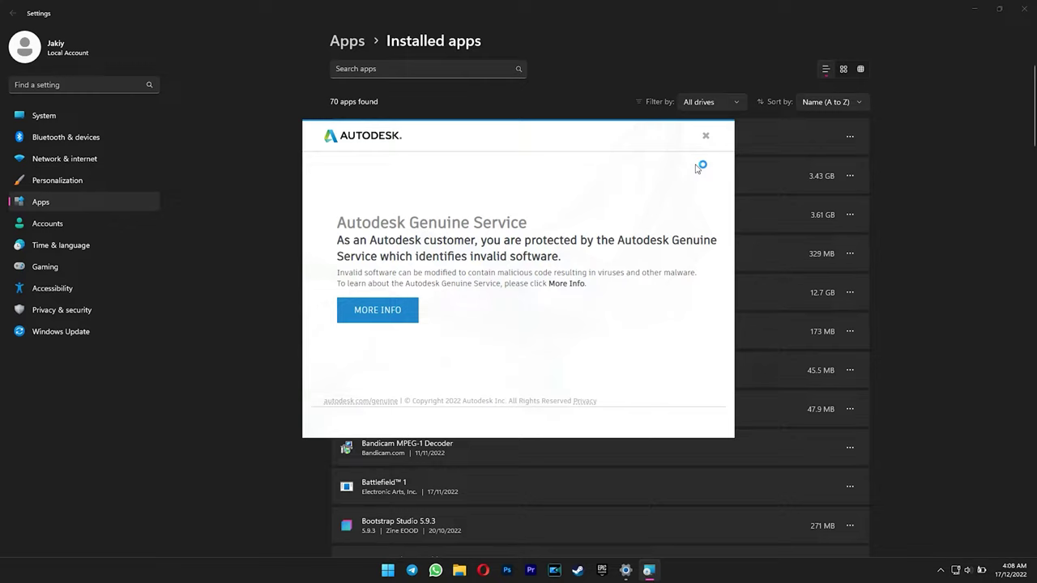
pyautogui.click(706, 136)
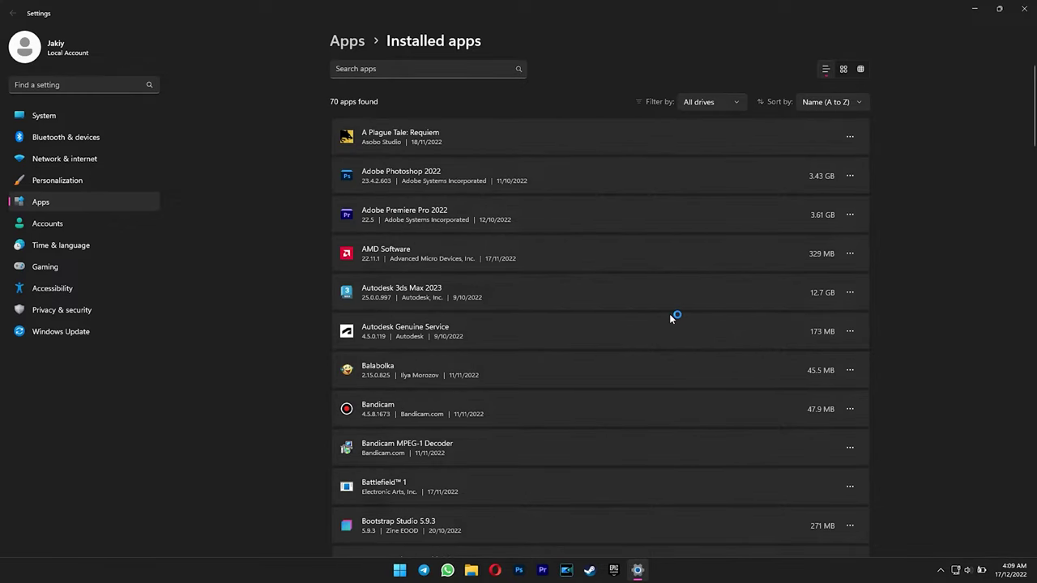
# Uninstall Autodesk 3ds Max 2023, removing its components through the Autodesk uninstaller
pyautogui.click(850, 293)
pyautogui.click(794, 332)
pyautogui.click(826, 350)
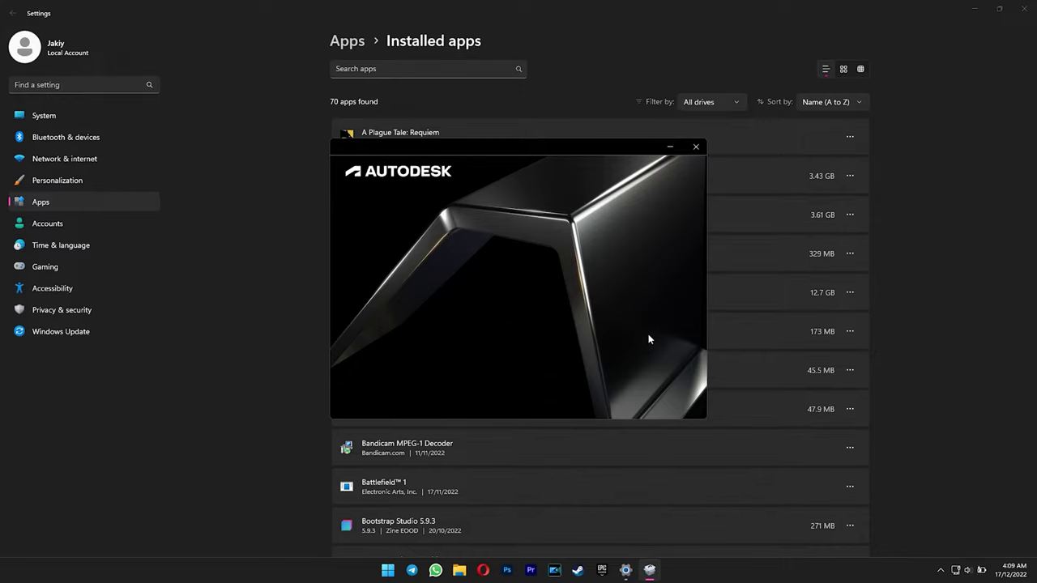
pyautogui.click(433, 398)
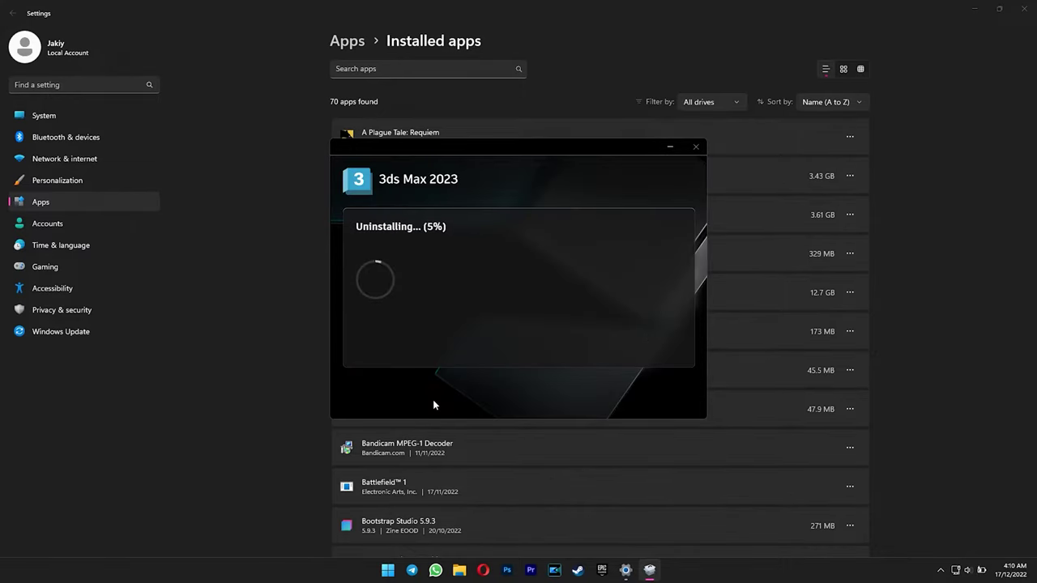
pyautogui.click(366, 395)
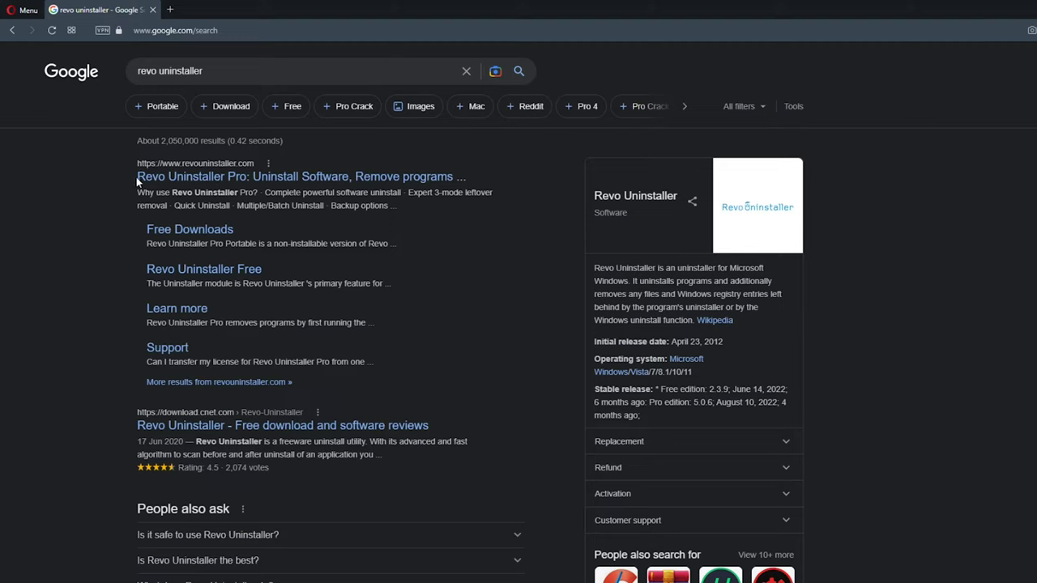
# Open revouninstaller.com, dismiss the holiday popup, and go to the Revo Uninstaller Free page
pyautogui.click(295, 178)
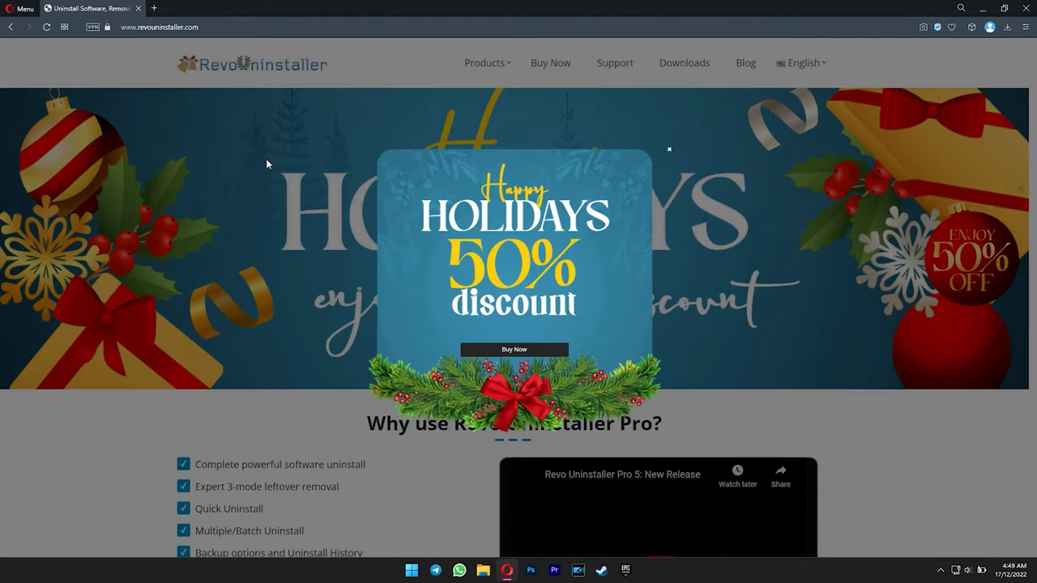
pyautogui.click(671, 154)
pyautogui.moveTo(487, 62)
pyautogui.click(530, 151)
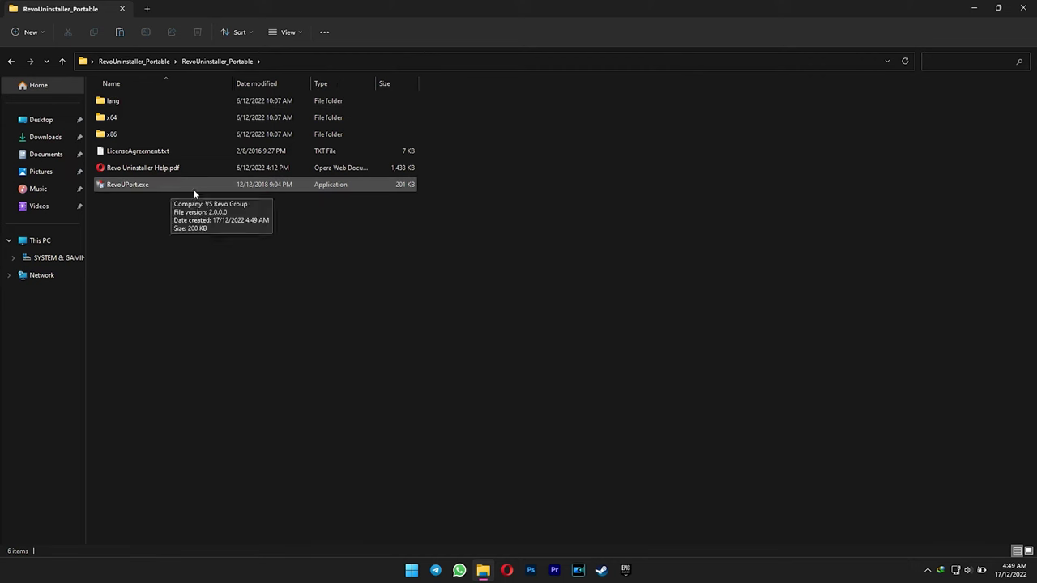
# Launch portable Revo Uninstaller and uninstall Autodesk Genuine Service without a restore point
pyautogui.doubleClick(193, 189)
pyautogui.click(580, 395)
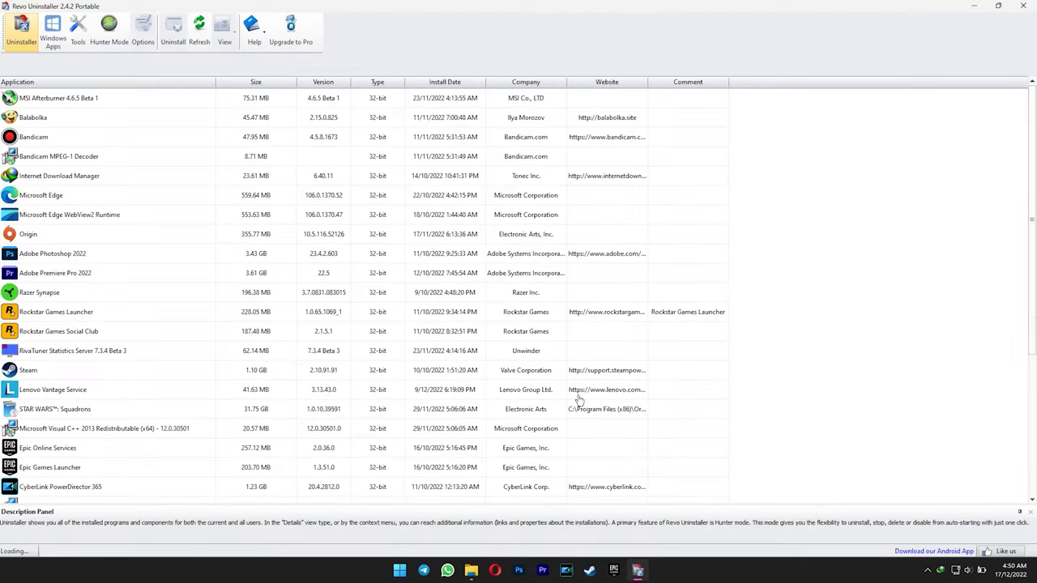
pyautogui.scroll(-12, 208, 289)
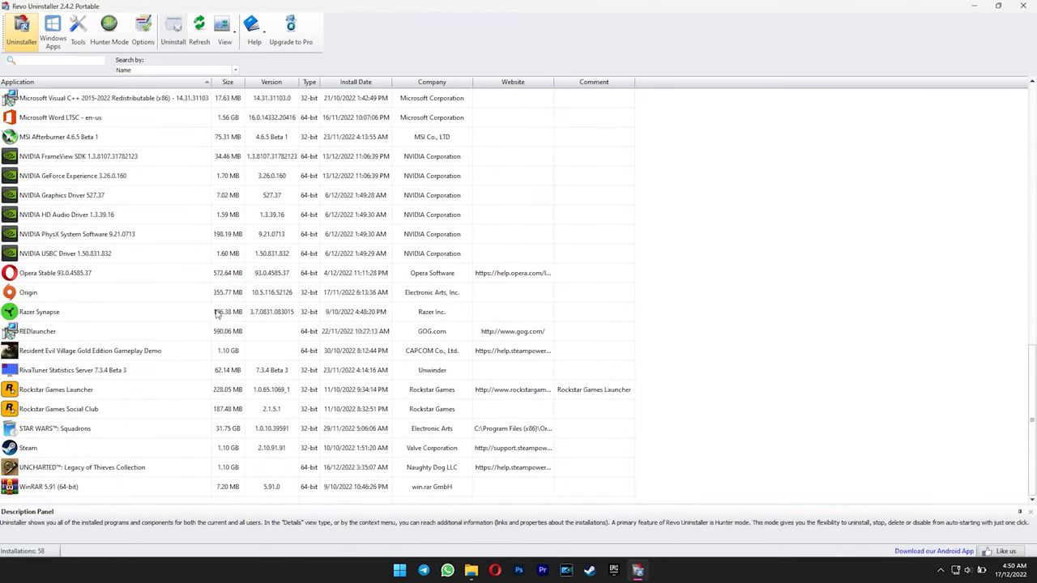
pyautogui.scroll(12, 217, 316)
pyautogui.click(75, 180)
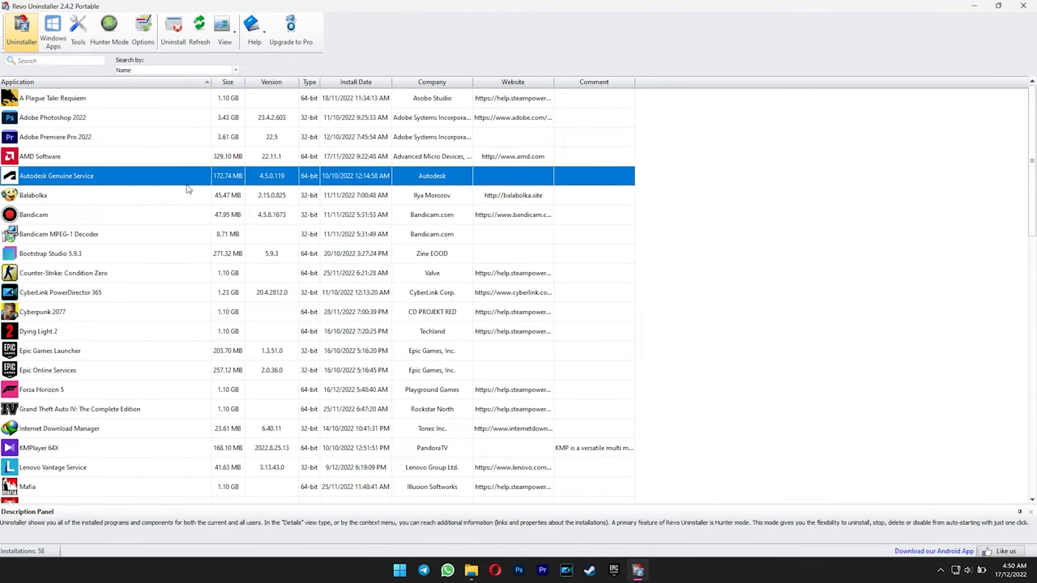
pyautogui.click(173, 32)
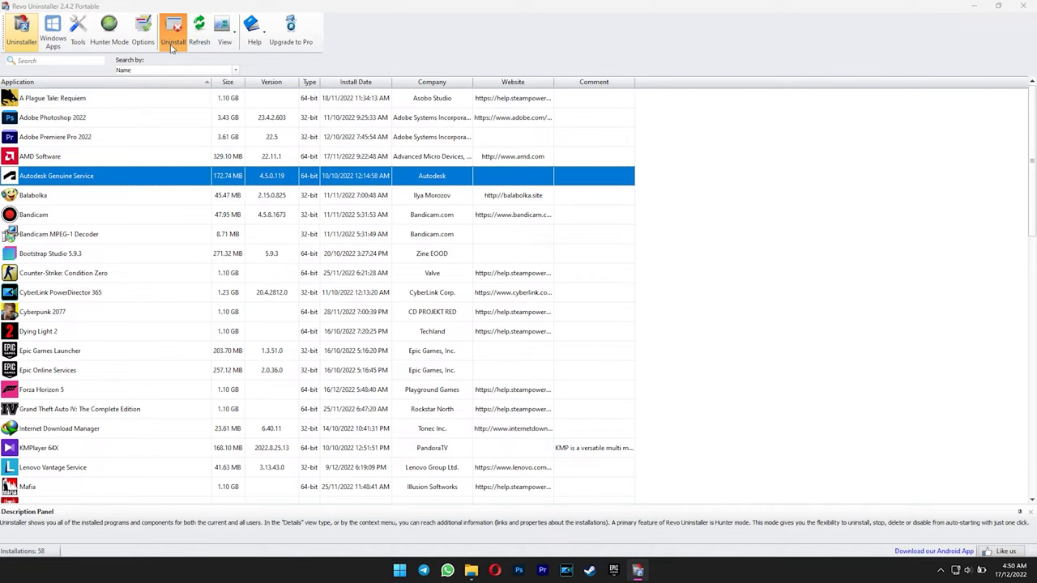
pyautogui.click(433, 343)
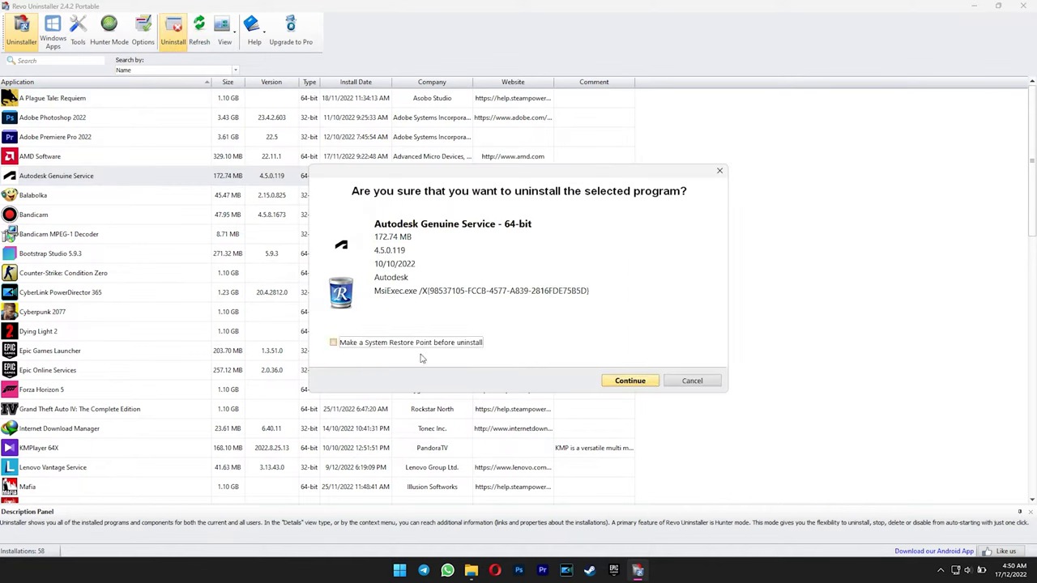
pyautogui.click(630, 382)
# Scan for leftovers in Advanced mode and delete all leftover registry items
pyautogui.click(507, 307)
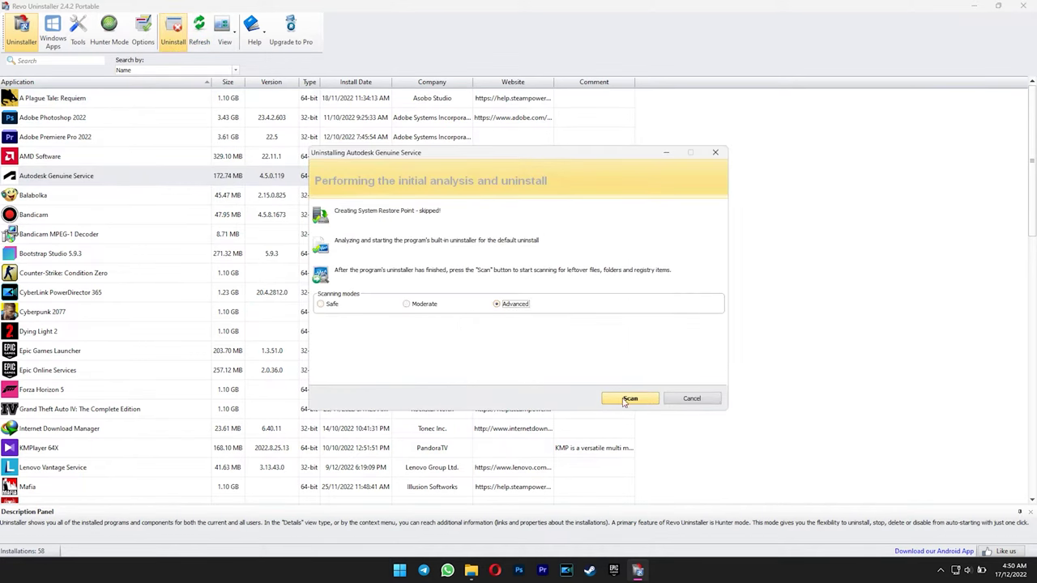
pyautogui.click(628, 399)
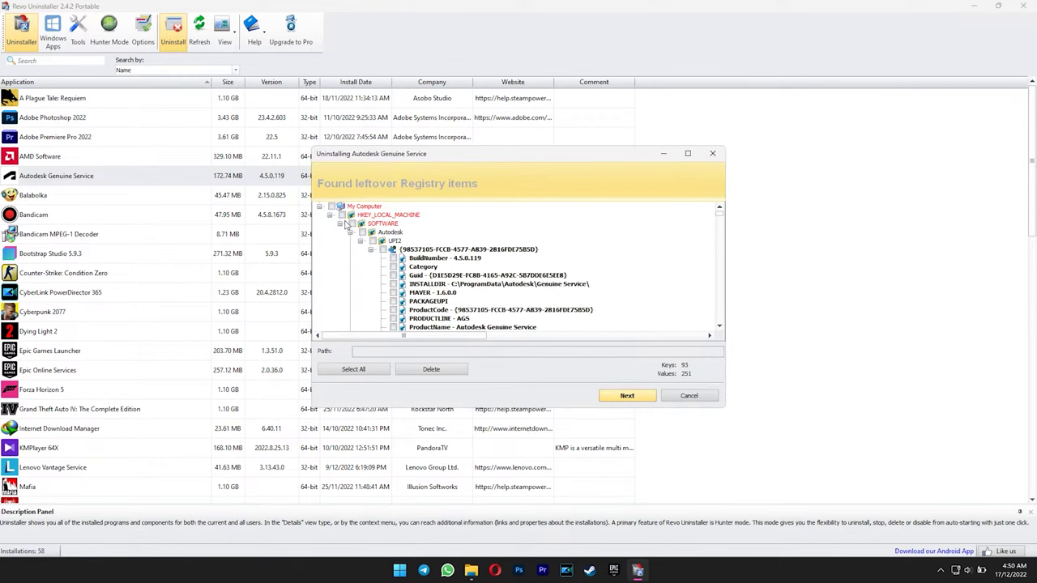
pyautogui.click(353, 370)
pyautogui.scroll(-10, 432, 274)
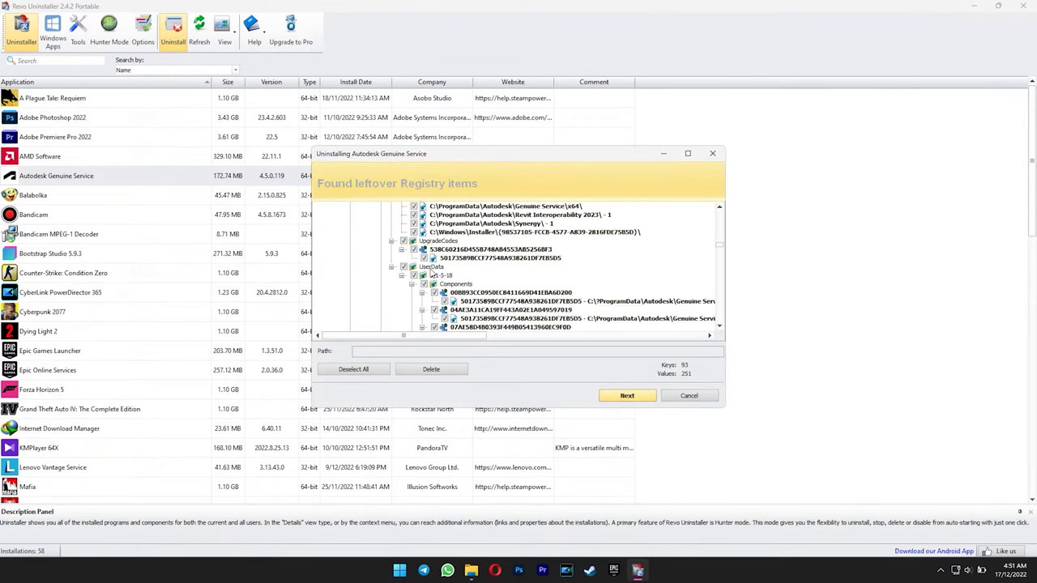
pyautogui.click(431, 369)
pyautogui.click(537, 308)
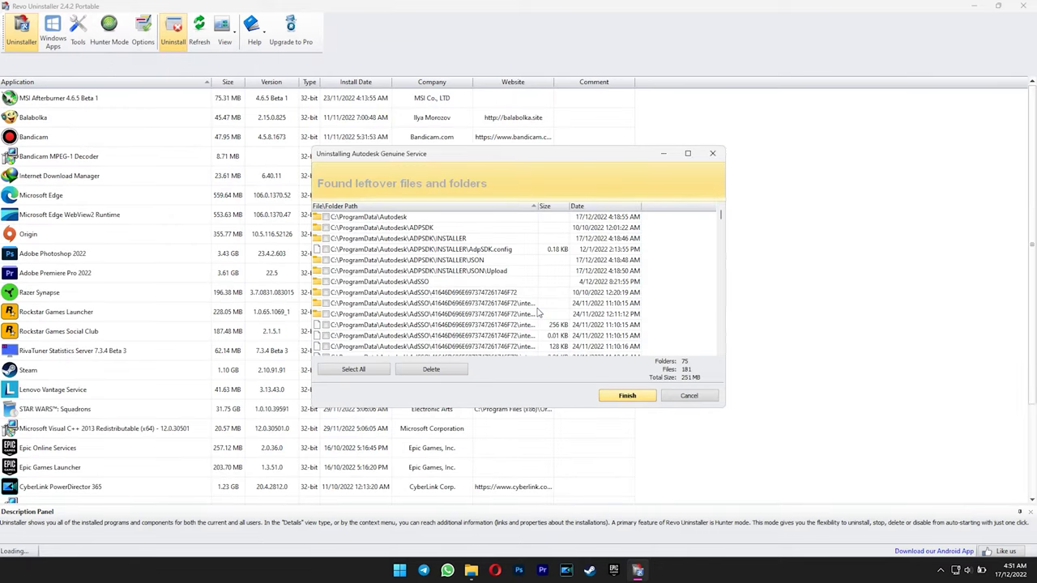
# Delete all leftover files and folders and close the wizard
pyautogui.click(353, 369)
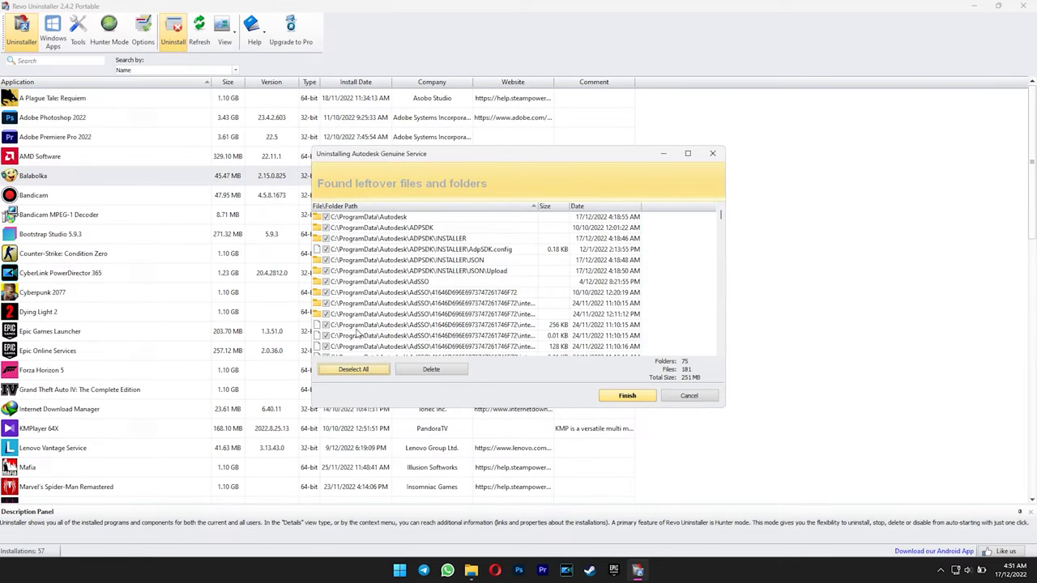
pyautogui.scroll(-10, 356, 333)
pyautogui.click(431, 369)
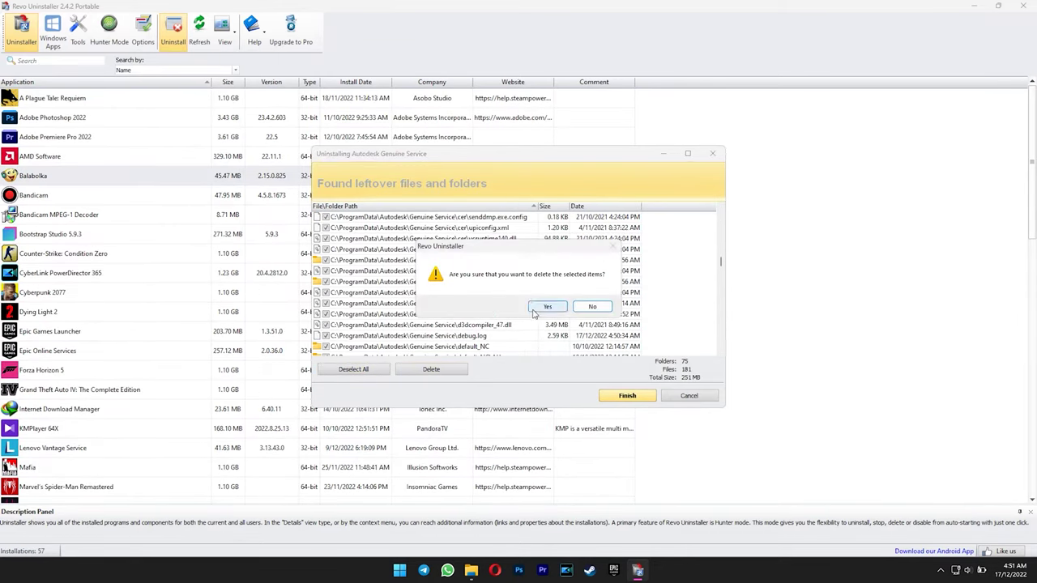
pyautogui.click(546, 308)
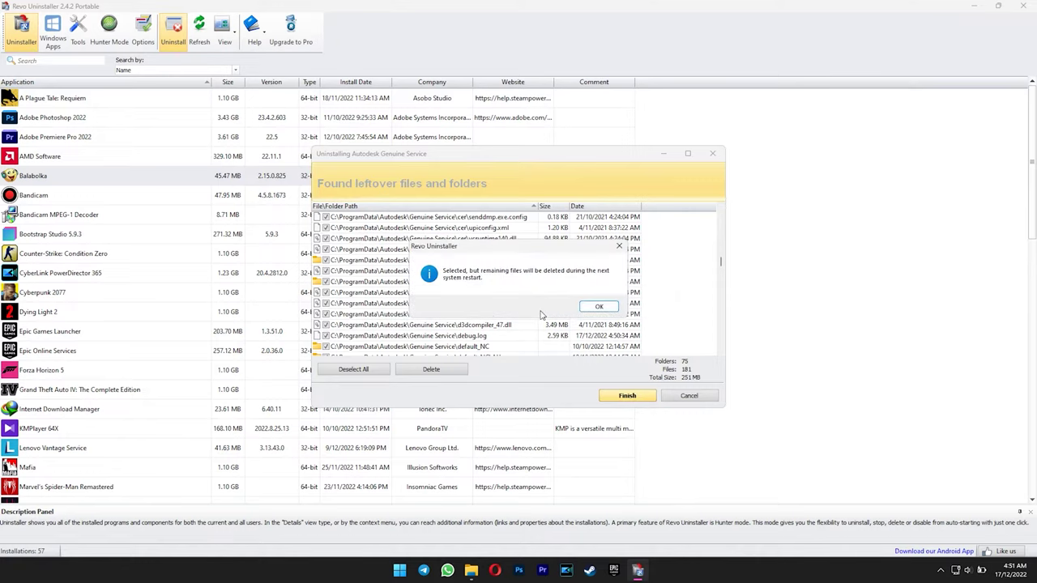
pyautogui.click(596, 308)
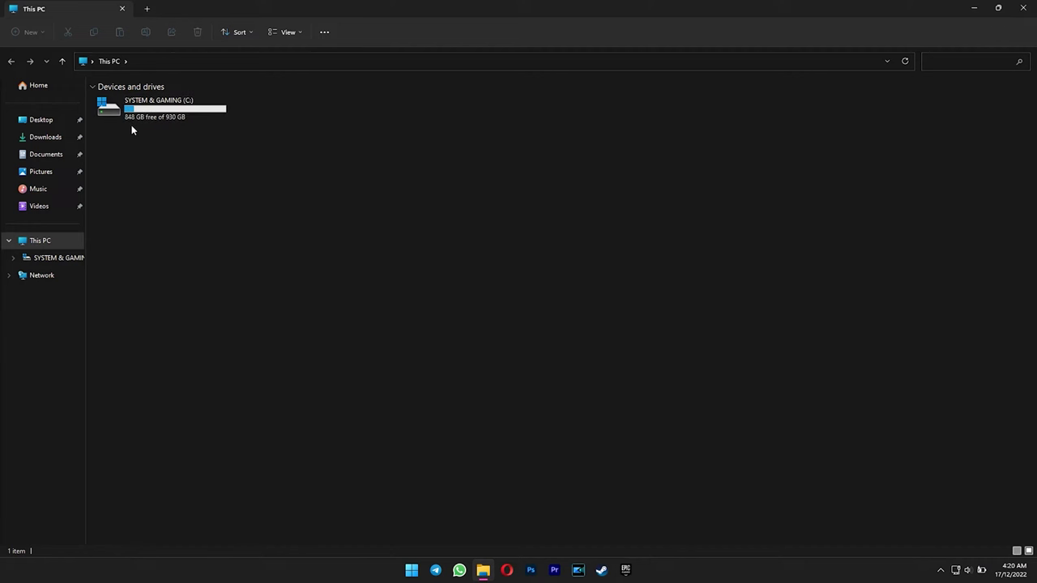
# Delete the Autodesk folder from C:\Program Files
pyautogui.doubleClick(144, 111)
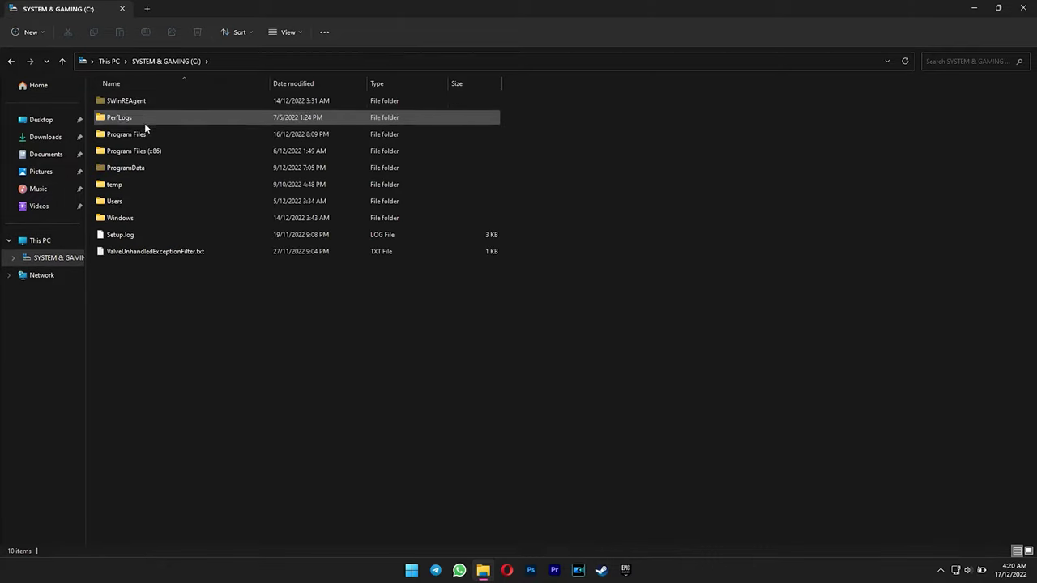
pyautogui.doubleClick(161, 135)
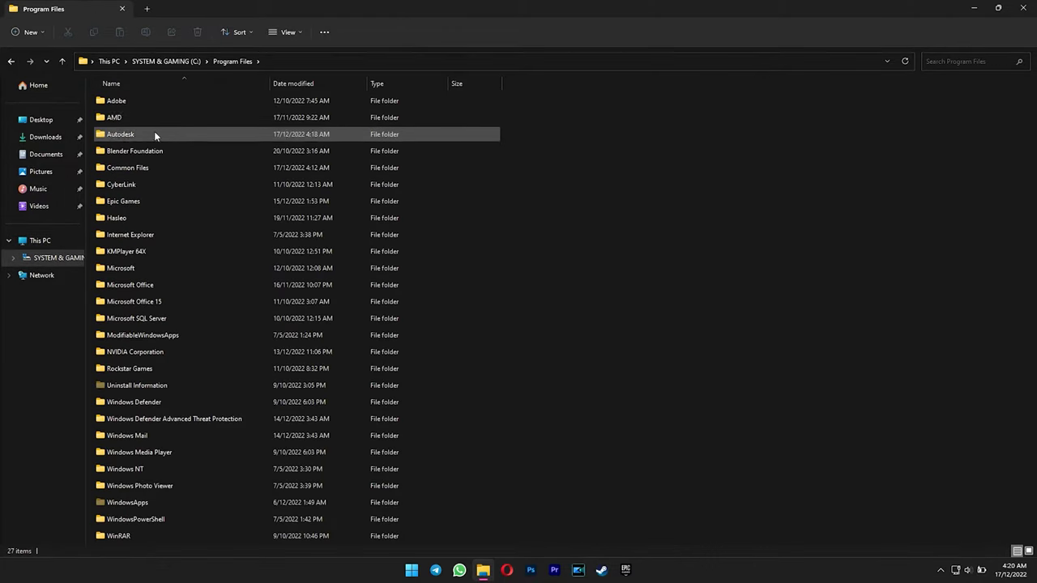
pyautogui.click(159, 135)
pyautogui.press('Delete')
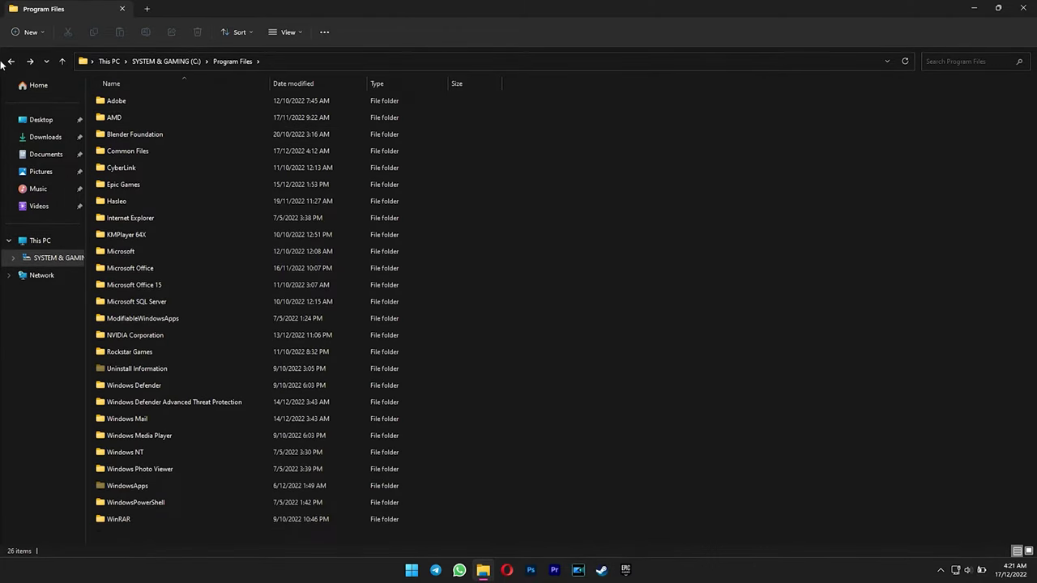
pyautogui.click(11, 61)
# Delete the Autodesk folder in Program Files (x86) and Autodesk Shared from Common Files
pyautogui.doubleClick(188, 153)
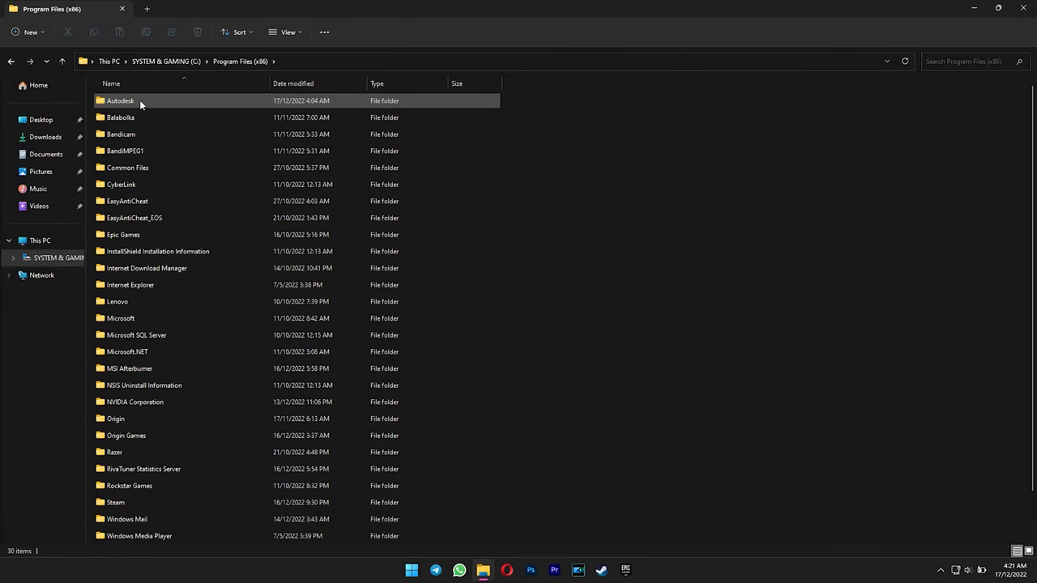
pyautogui.doubleClick(139, 99)
pyautogui.hotkey('alt', 'Left')
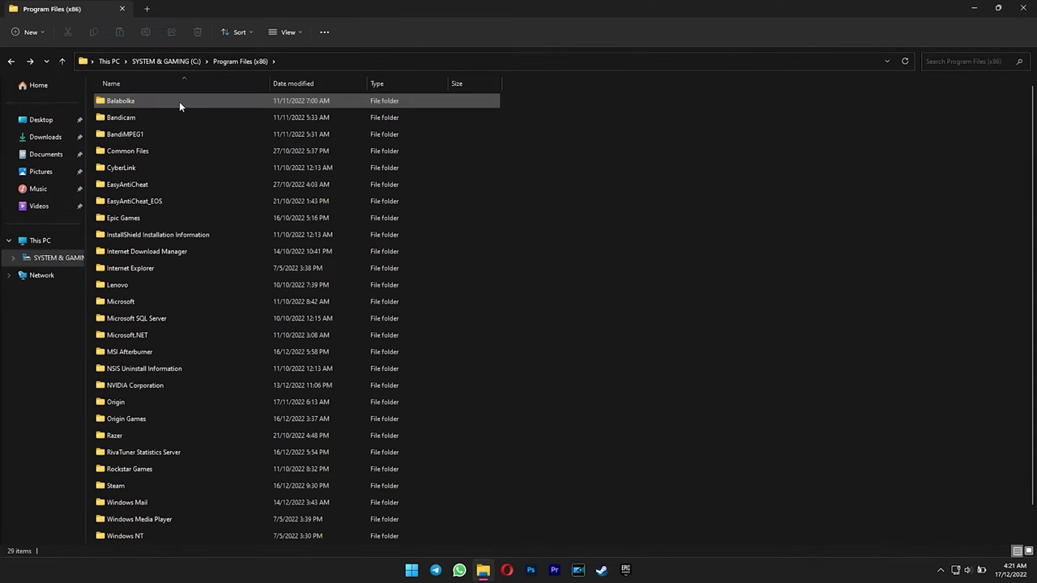
pyautogui.doubleClick(161, 151)
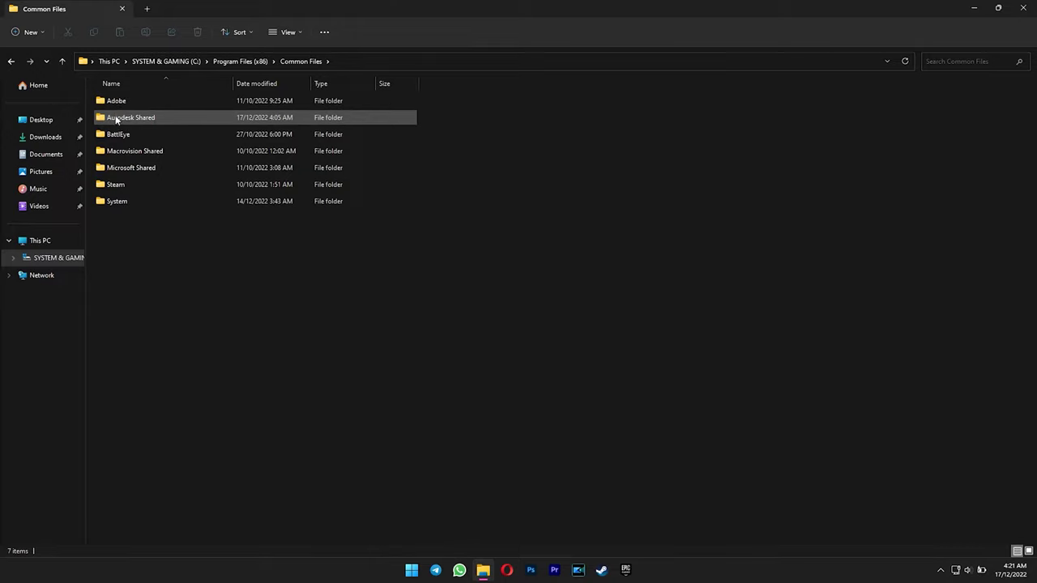
pyautogui.doubleClick(155, 115)
pyautogui.hotkey('alt', 'Left')
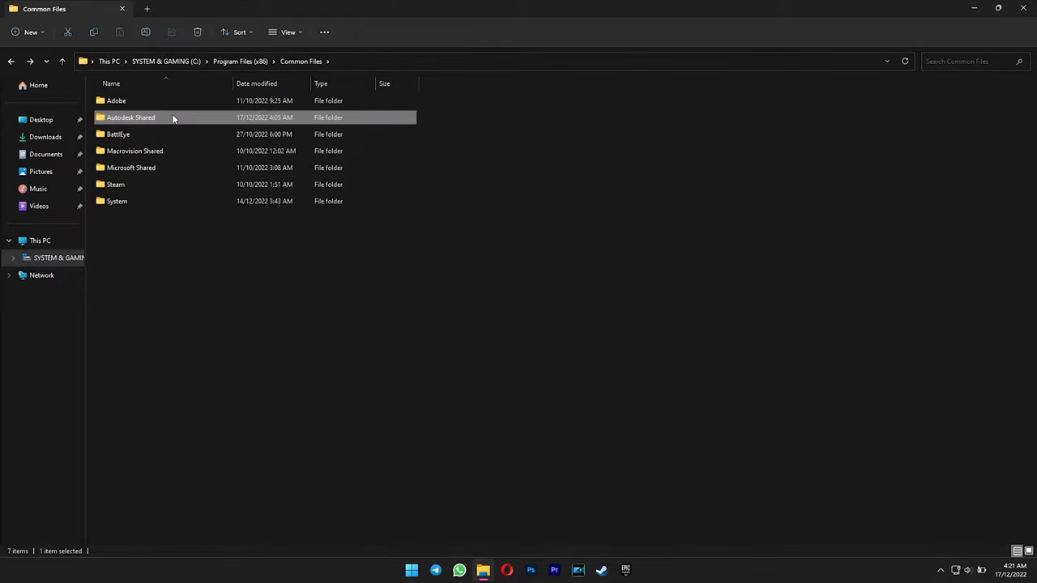
pyautogui.press('Delete')
pyautogui.click(12, 61)
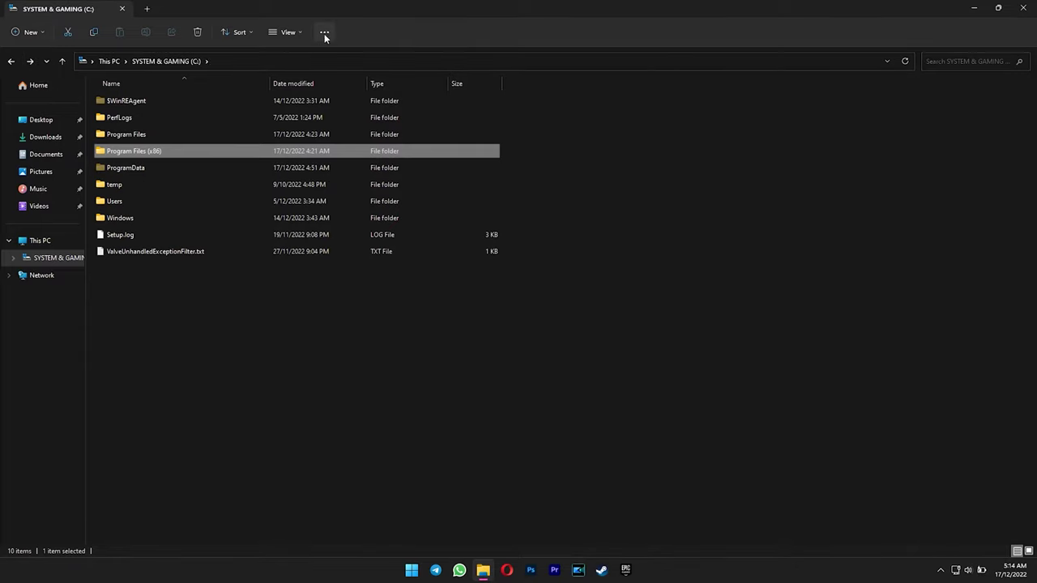
# Show hidden items and inspect C:\ProgramData for Autodesk leftovers
pyautogui.click(291, 32)
pyautogui.moveTo(295, 215)
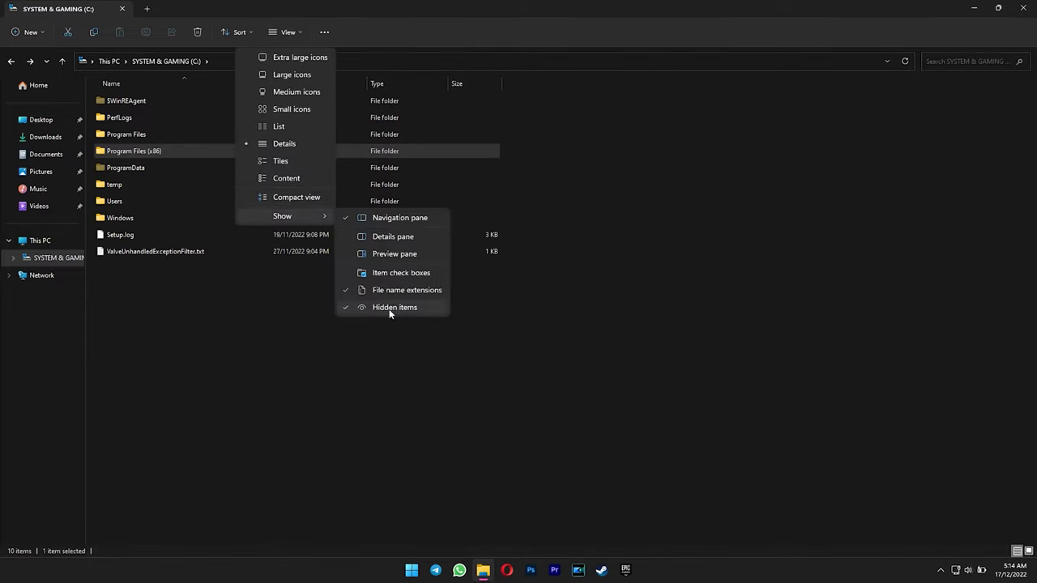
pyautogui.click(406, 336)
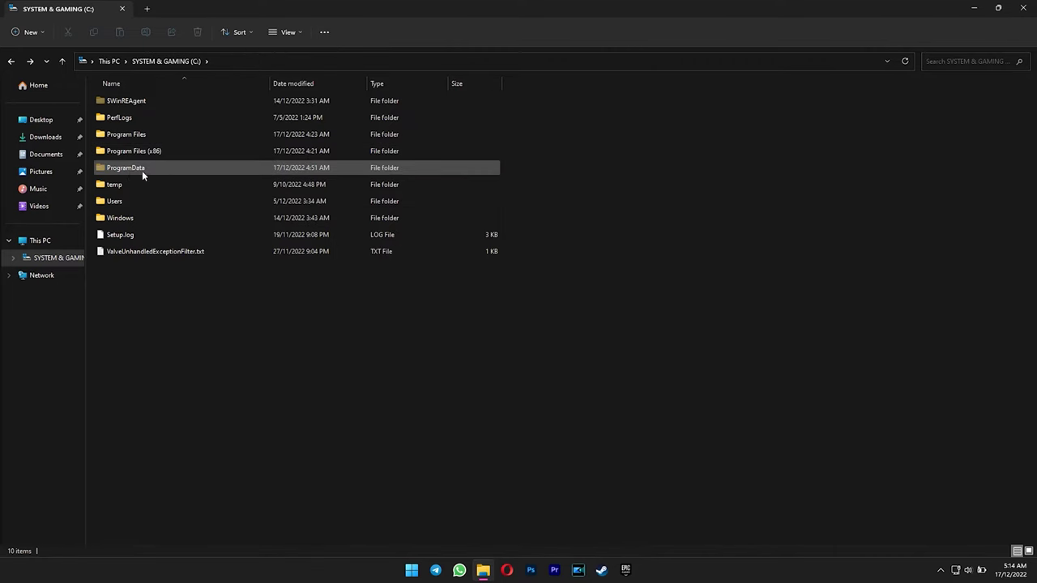
pyautogui.doubleClick(164, 167)
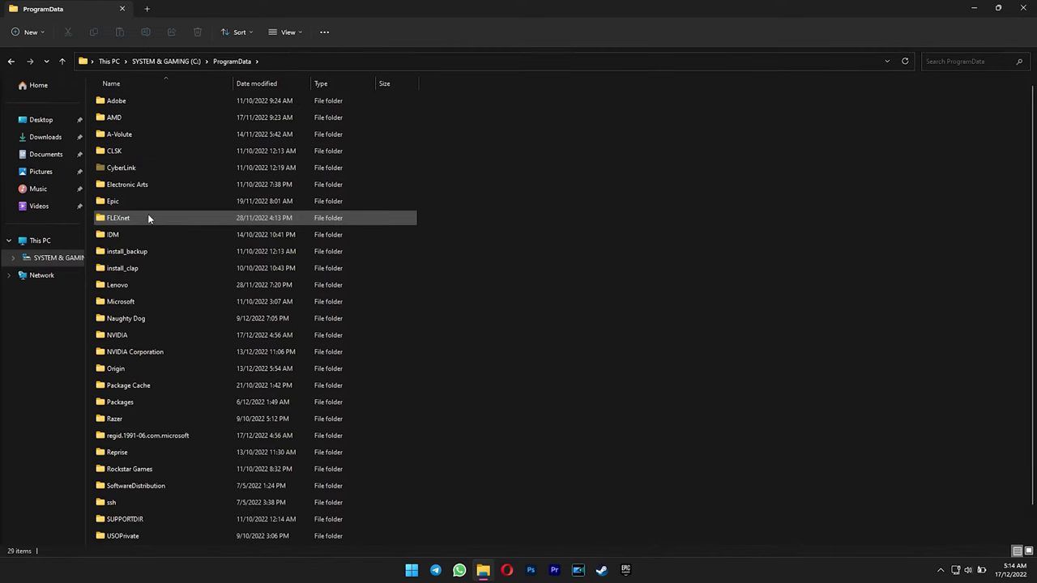
pyautogui.hotkey('alt', 'Left')
# Delete the Autodesk folder from %localappdata%
pyautogui.press('super+d')
pyautogui.click(412, 570)
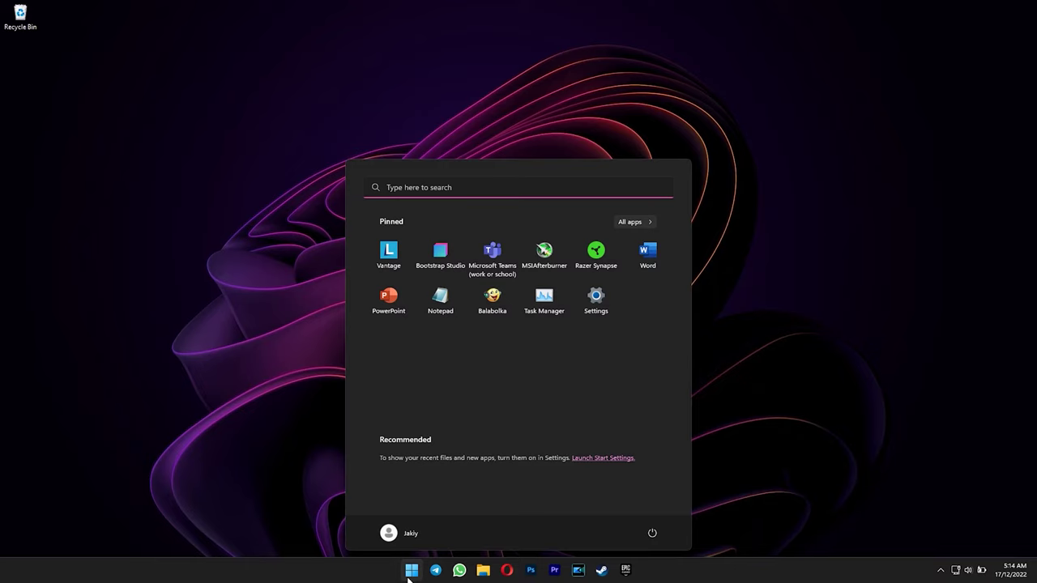
pyautogui.write('%localappdata')
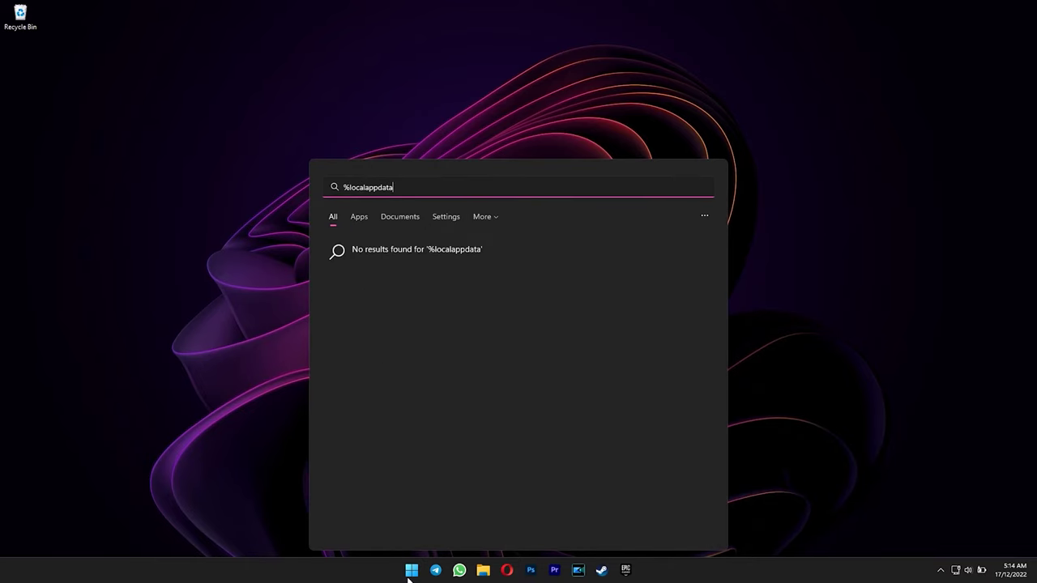
pyautogui.write('%')
pyautogui.press('Return')
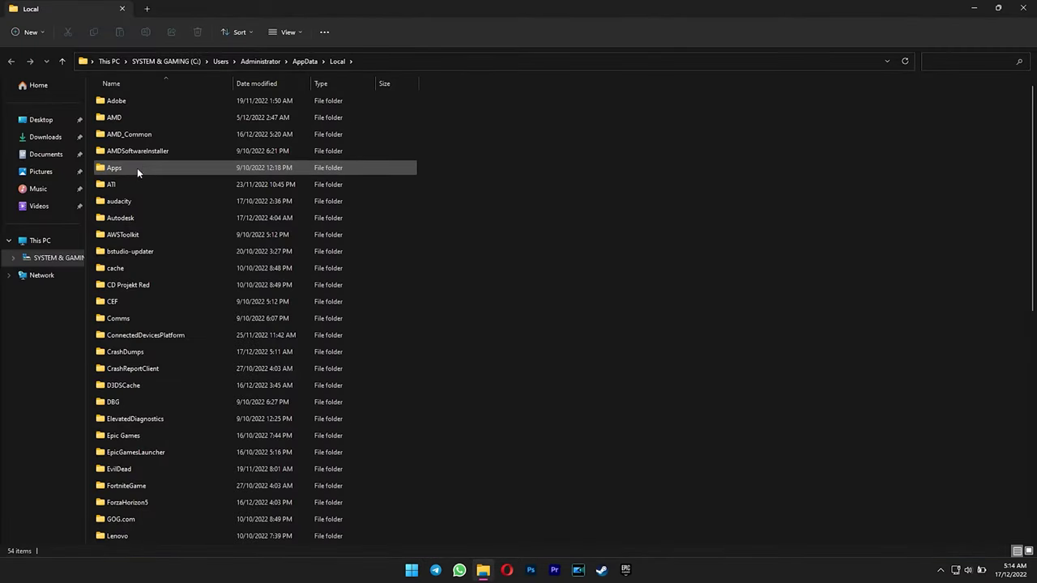
pyautogui.click(148, 218)
pyautogui.press('Delete')
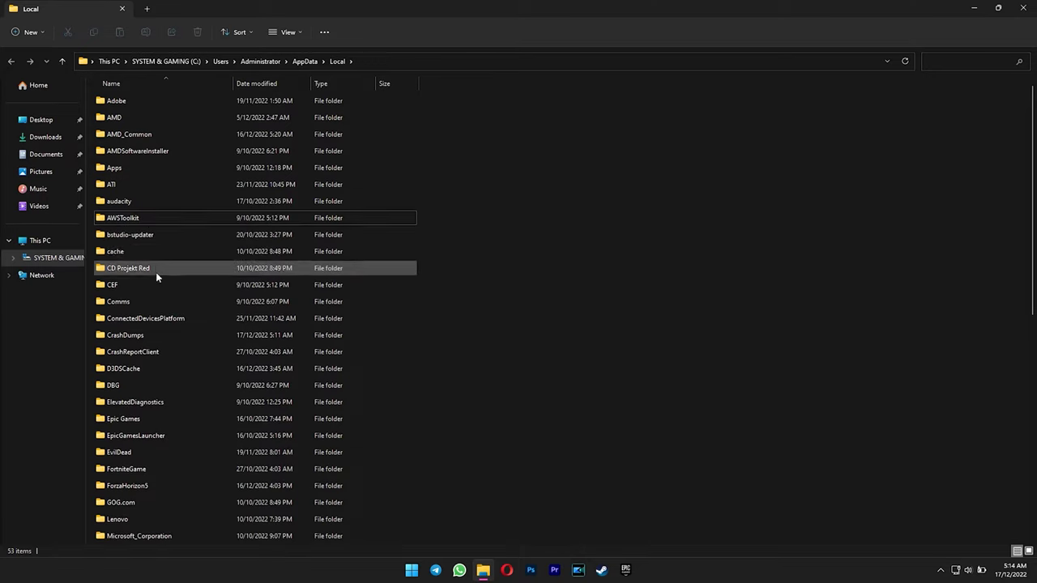
pyautogui.click(1023, 8)
# Delete the Autodesk and Autodesk Installer folders from %appdata%
pyautogui.click(411, 571)
pyautogui.write('%')
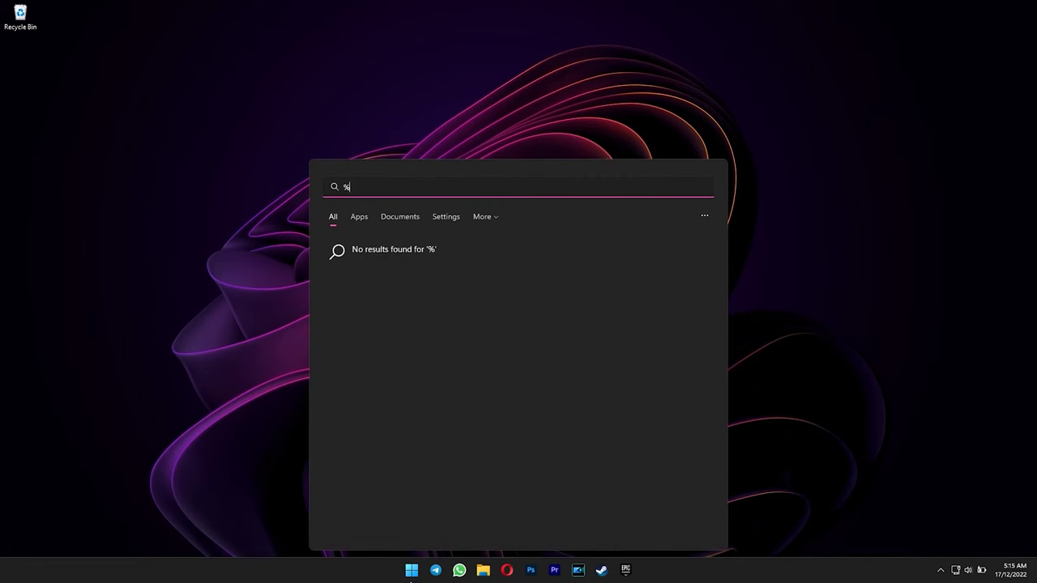
pyautogui.write('appdata%')
pyautogui.press('Return')
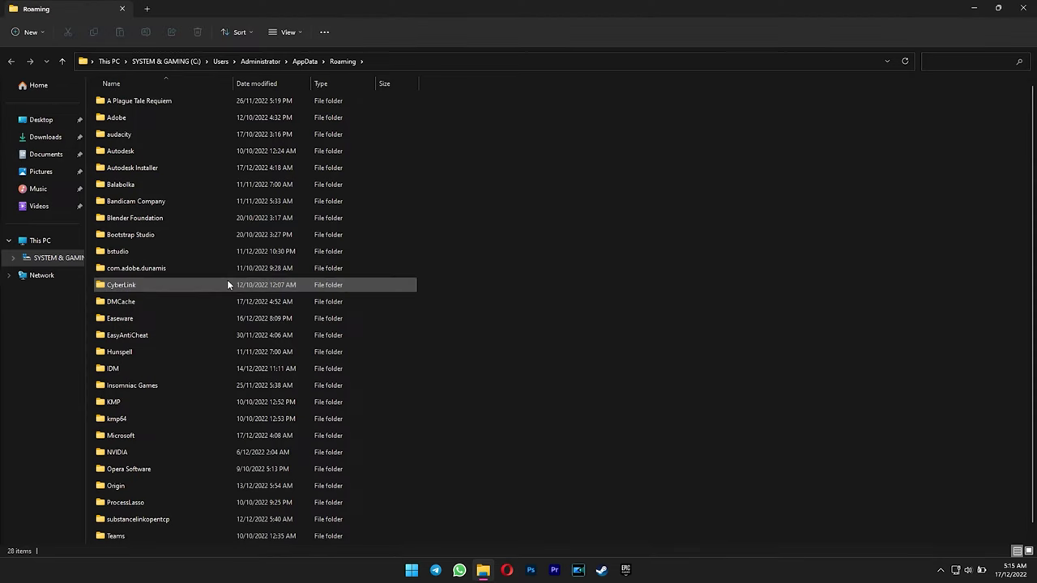
pyautogui.click(153, 151)
pyautogui.press('Delete')
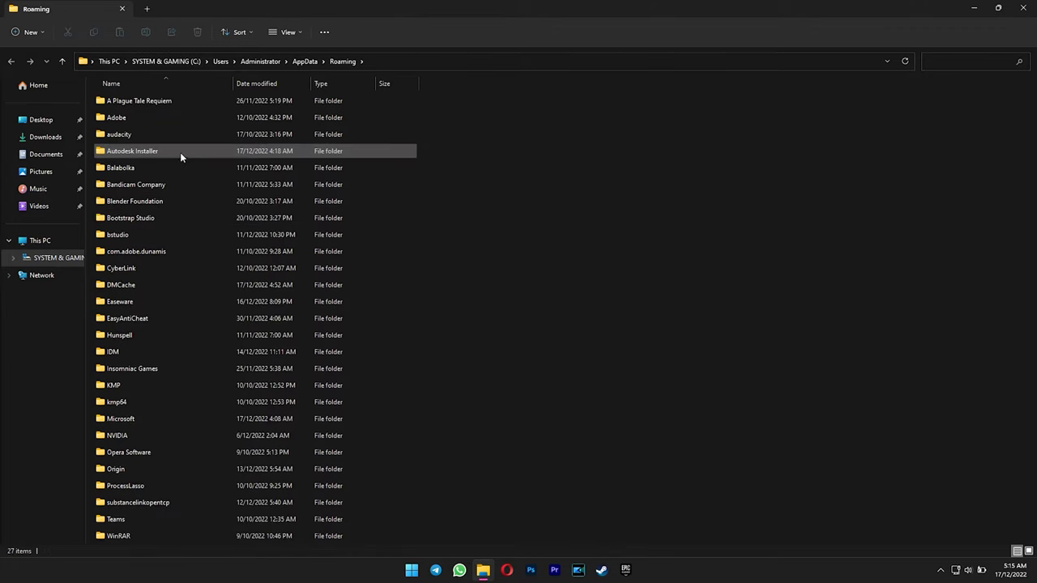
pyautogui.press('Delete')
# Launch Registry Editor and delete the Autodesk key under HKEY_LOCAL_MACHINE\SOFTWARE
pyautogui.click(1022, 8)
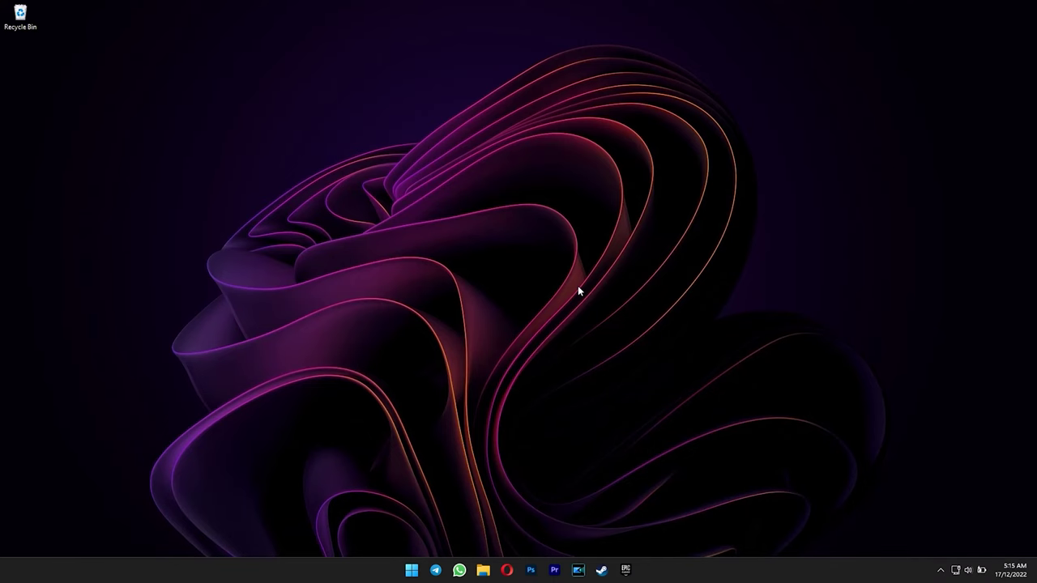
pyautogui.click(411, 571)
pyautogui.write('rege')
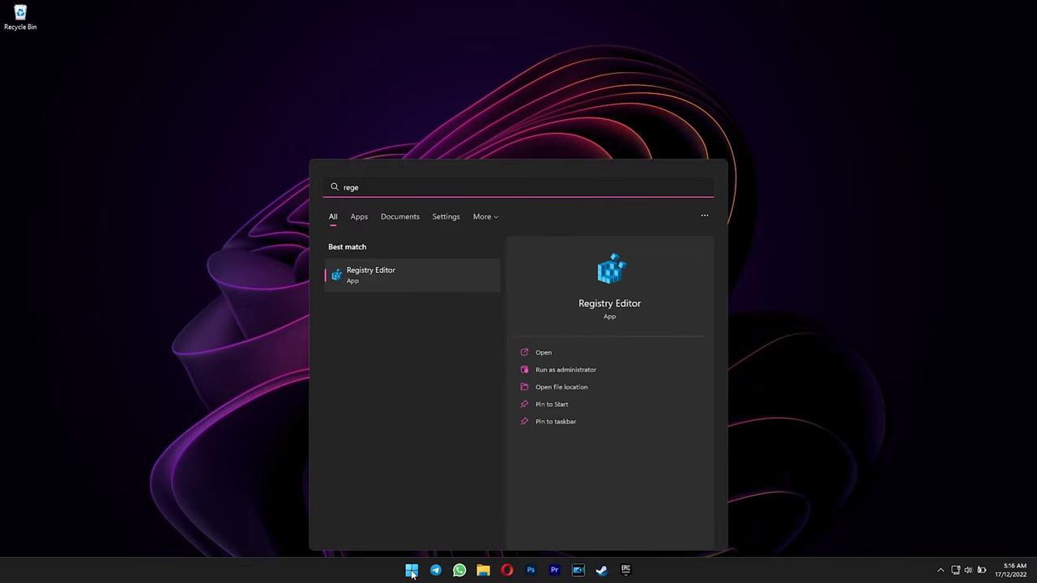
pyautogui.press('Return')
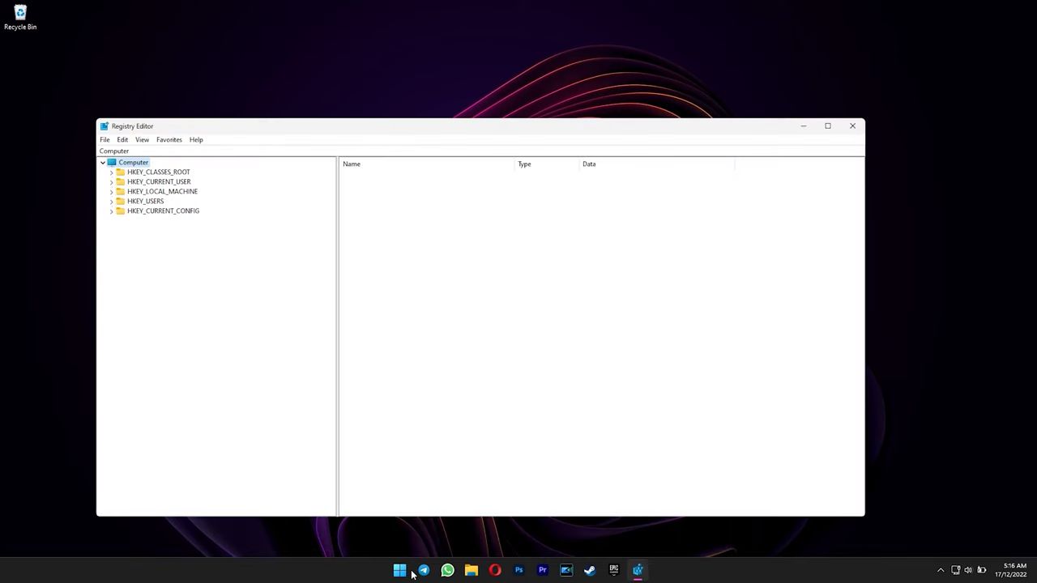
pyautogui.click(111, 192)
pyautogui.click(167, 192)
pyautogui.click(154, 251)
pyautogui.click(120, 251)
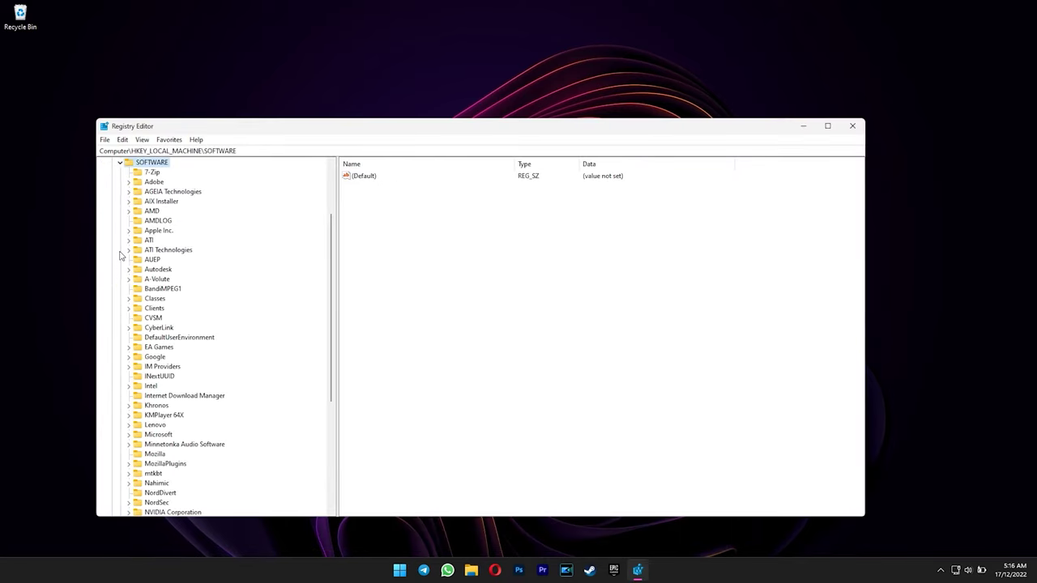
pyautogui.click(161, 272)
pyautogui.rightClick(162, 272)
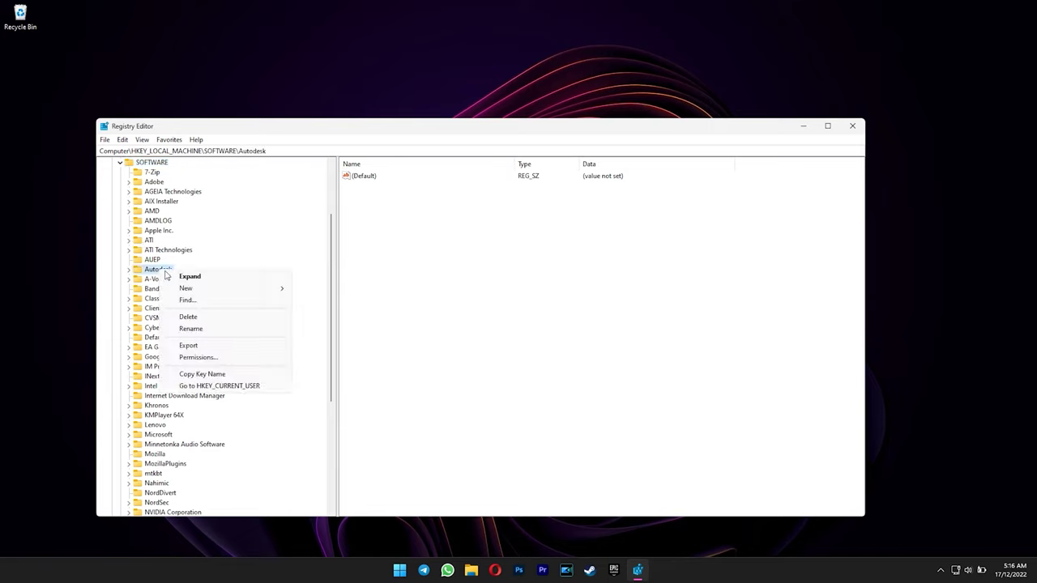
pyautogui.click(192, 323)
pyautogui.click(576, 282)
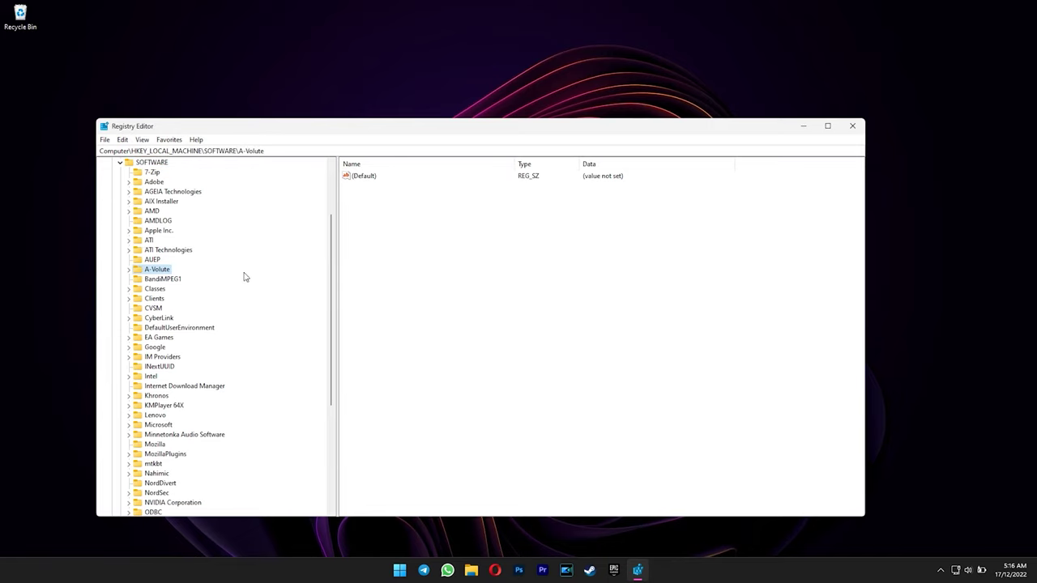
# Delete the Autodesk key under HKEY_CURRENT_USER\Software
pyautogui.scroll(3, 243, 278)
pyautogui.click(120, 249)
pyautogui.click(111, 192)
pyautogui.click(170, 182)
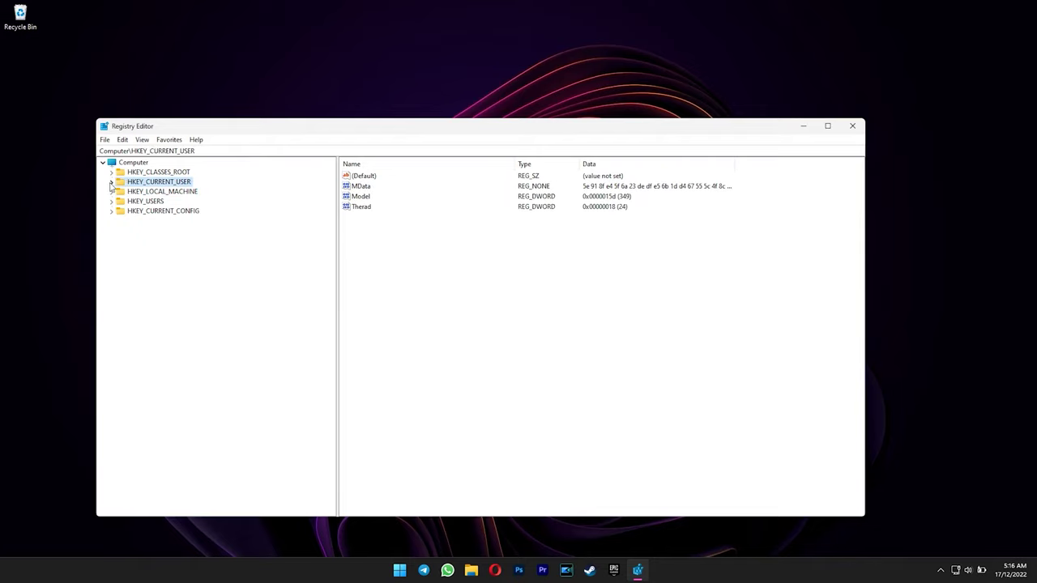
pyautogui.click(111, 182)
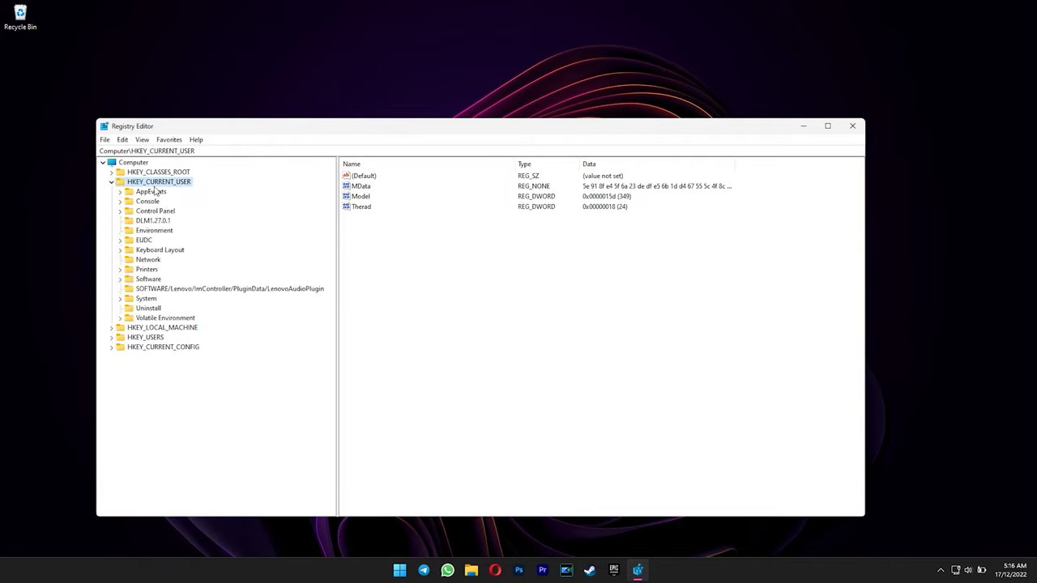
pyautogui.click(121, 280)
pyautogui.click(159, 241)
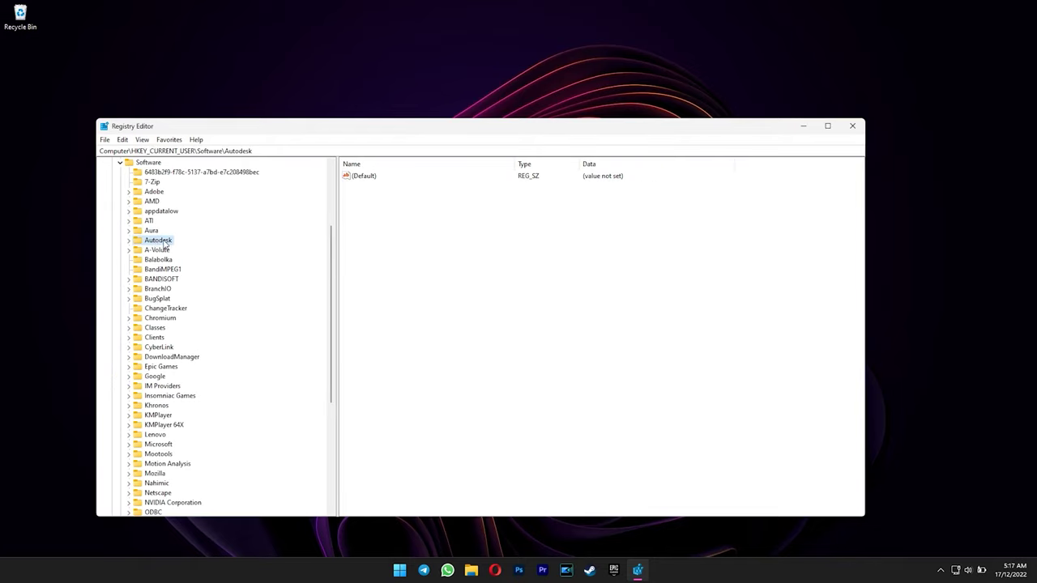
pyautogui.rightClick(164, 245)
pyautogui.click(204, 288)
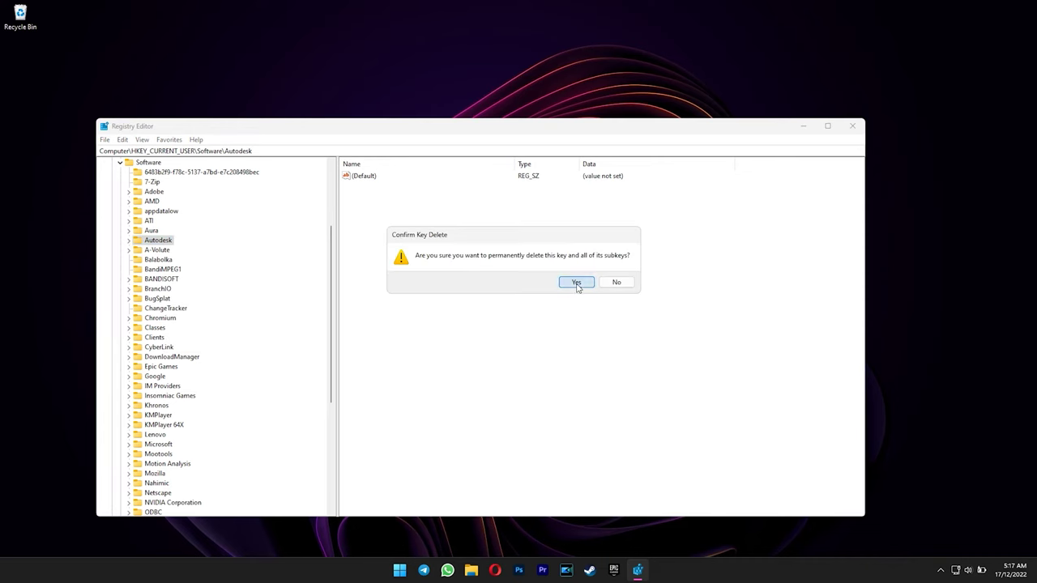
pyautogui.click(576, 283)
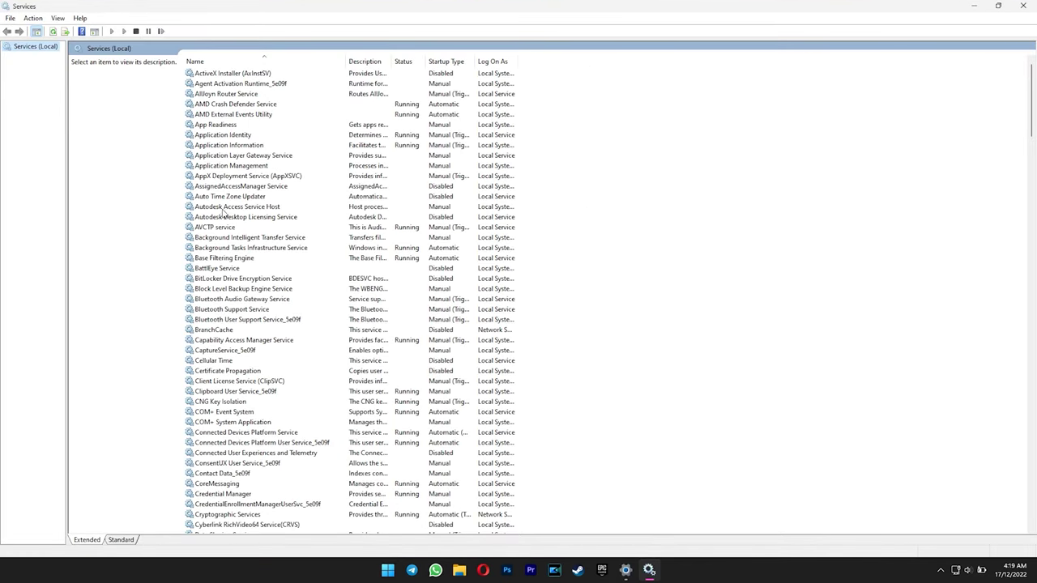
# Disable the Autodesk Access Service Host's startup type, then check the Autodesk Desktop Licensing Service
pyautogui.click(243, 208)
pyautogui.doubleClick(433, 209)
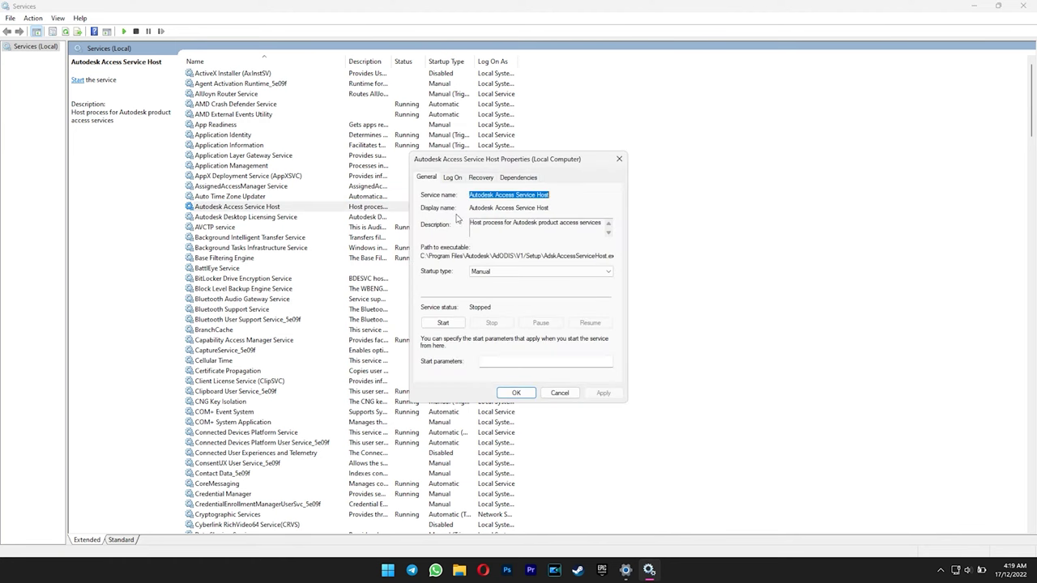
pyautogui.click(541, 271)
pyautogui.click(494, 303)
pyautogui.click(603, 395)
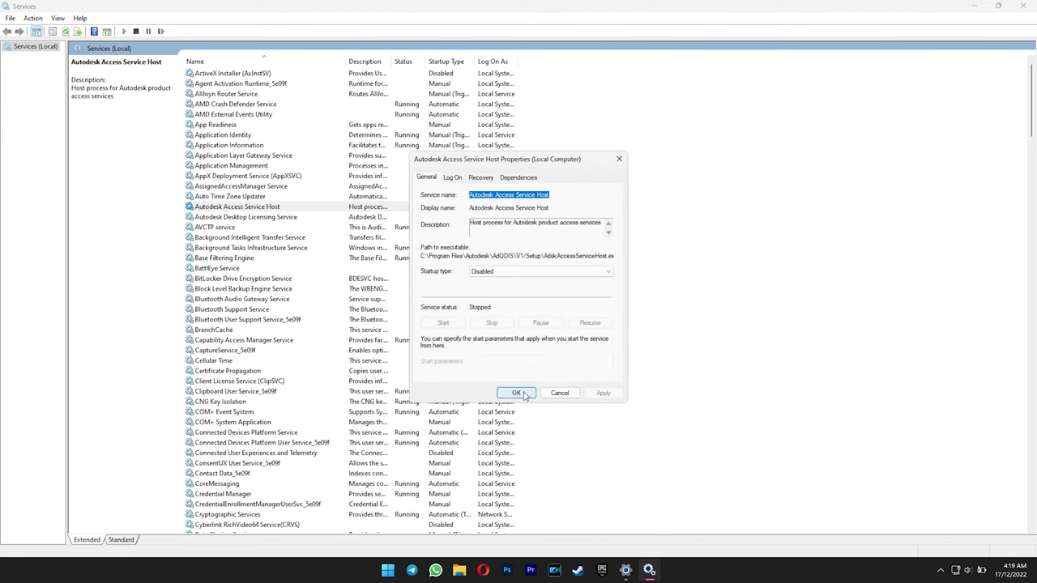
pyautogui.click(516, 393)
pyautogui.click(433, 217)
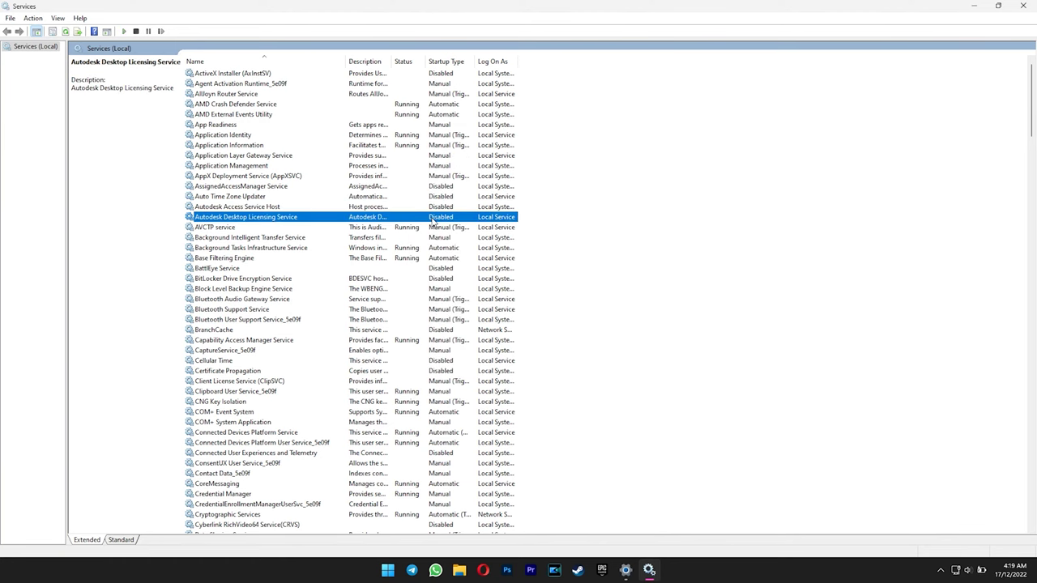